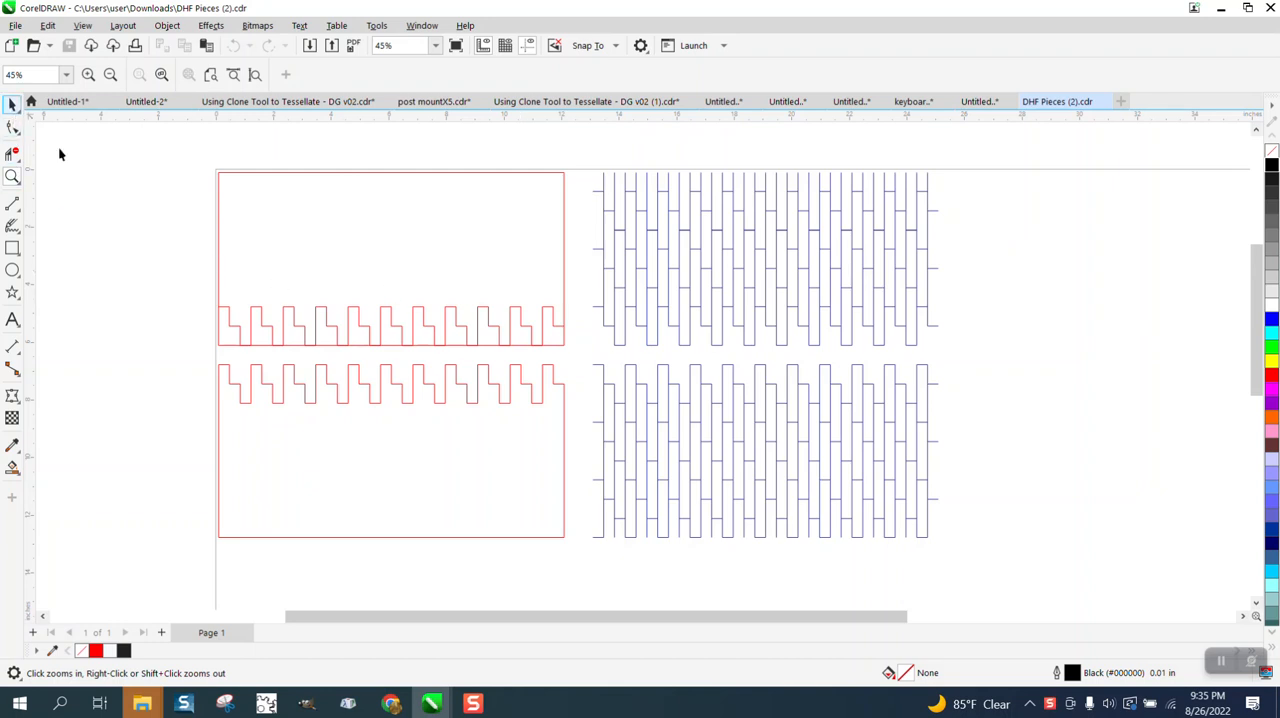
# Try to fill the upper toothed panel black with Smart Fill, and undo the fill
pyautogui.click(12, 104)
pyautogui.click(218, 220)
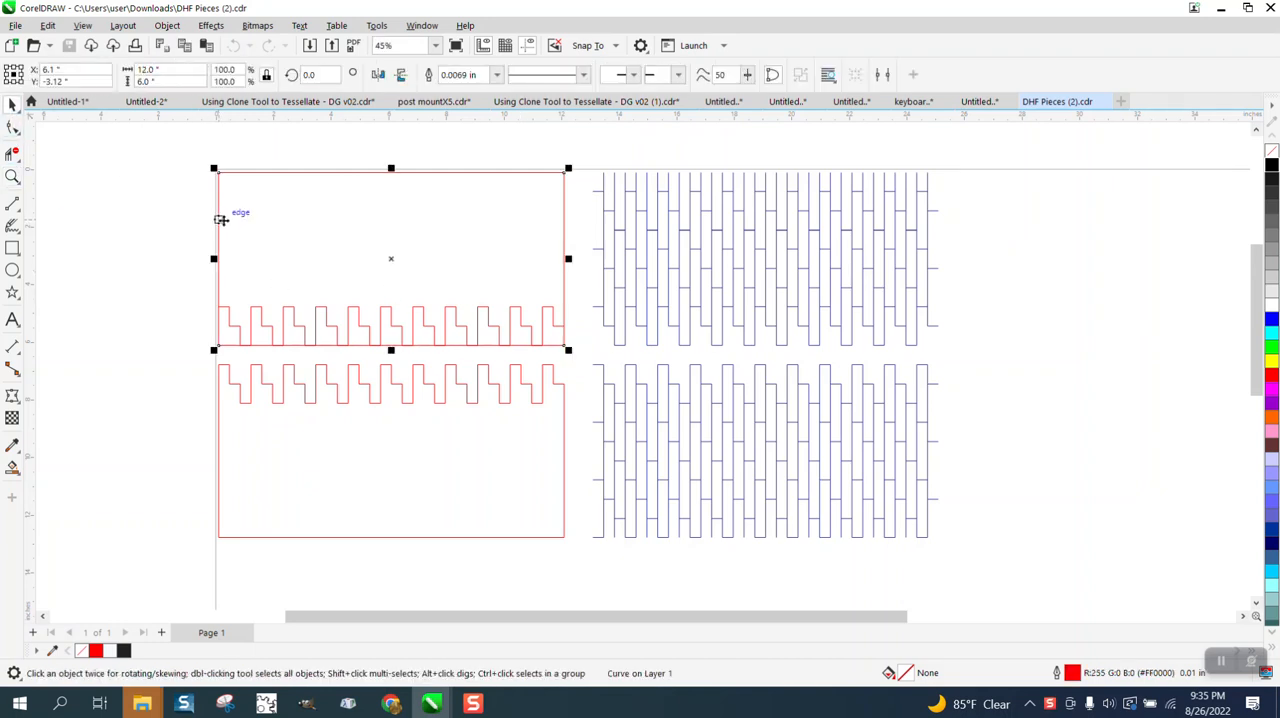
pyautogui.moveTo(170, 158); pyautogui.dragTo(580, 363)
pyautogui.click(12, 467)
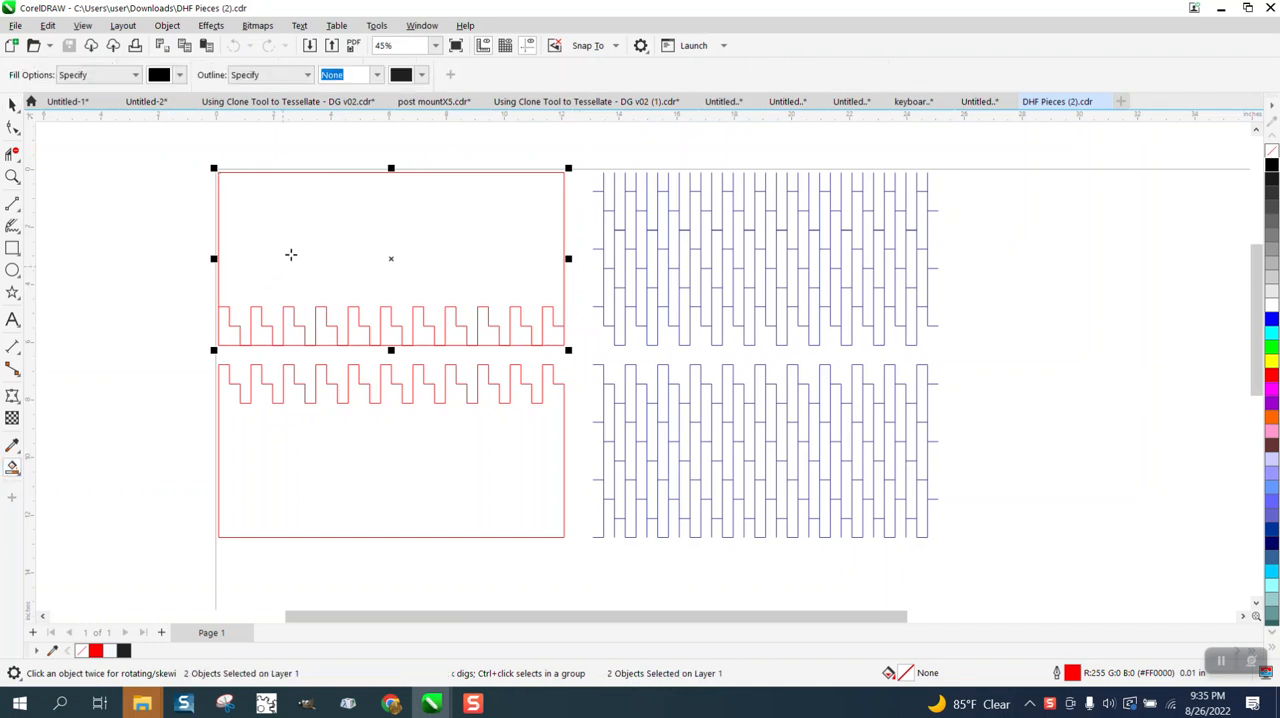
pyautogui.click(291, 254)
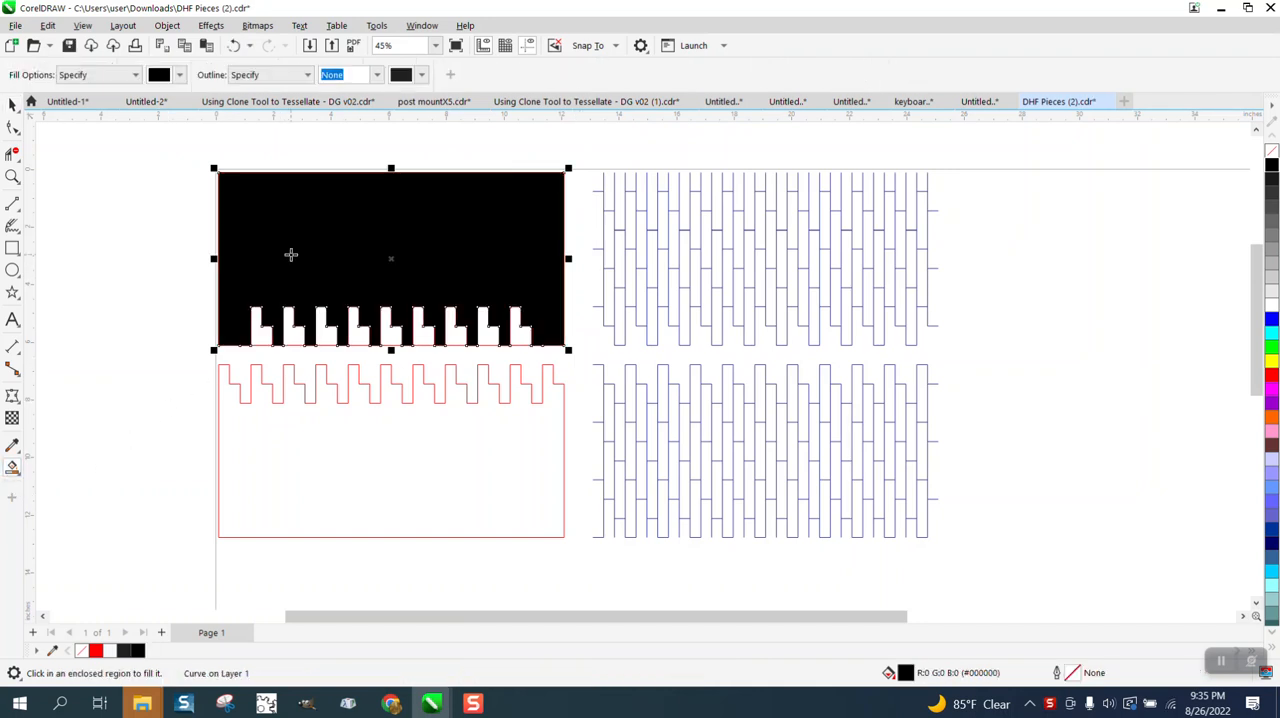
pyautogui.click(236, 46)
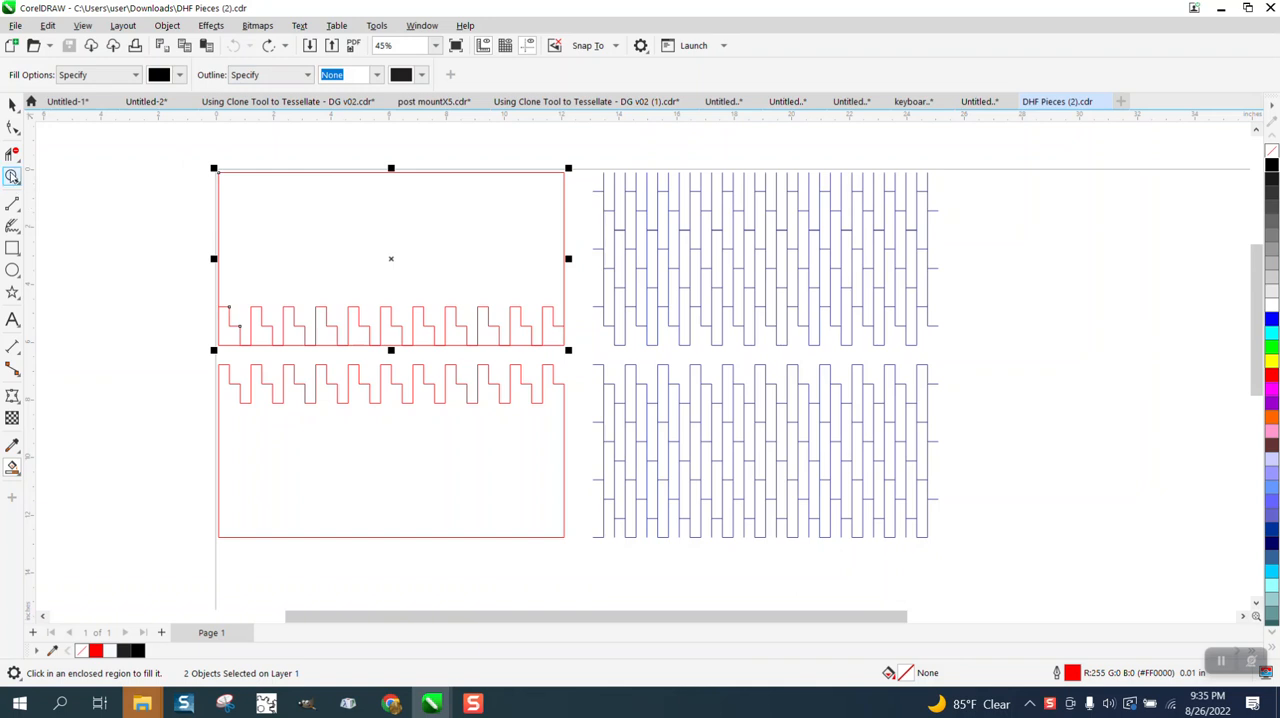
# Ungroup all objects of the upper red panel so its toothed edge becomes separate line segments
pyautogui.click(12, 176)
pyautogui.moveTo(677, 369); pyautogui.dragTo(677, 369)
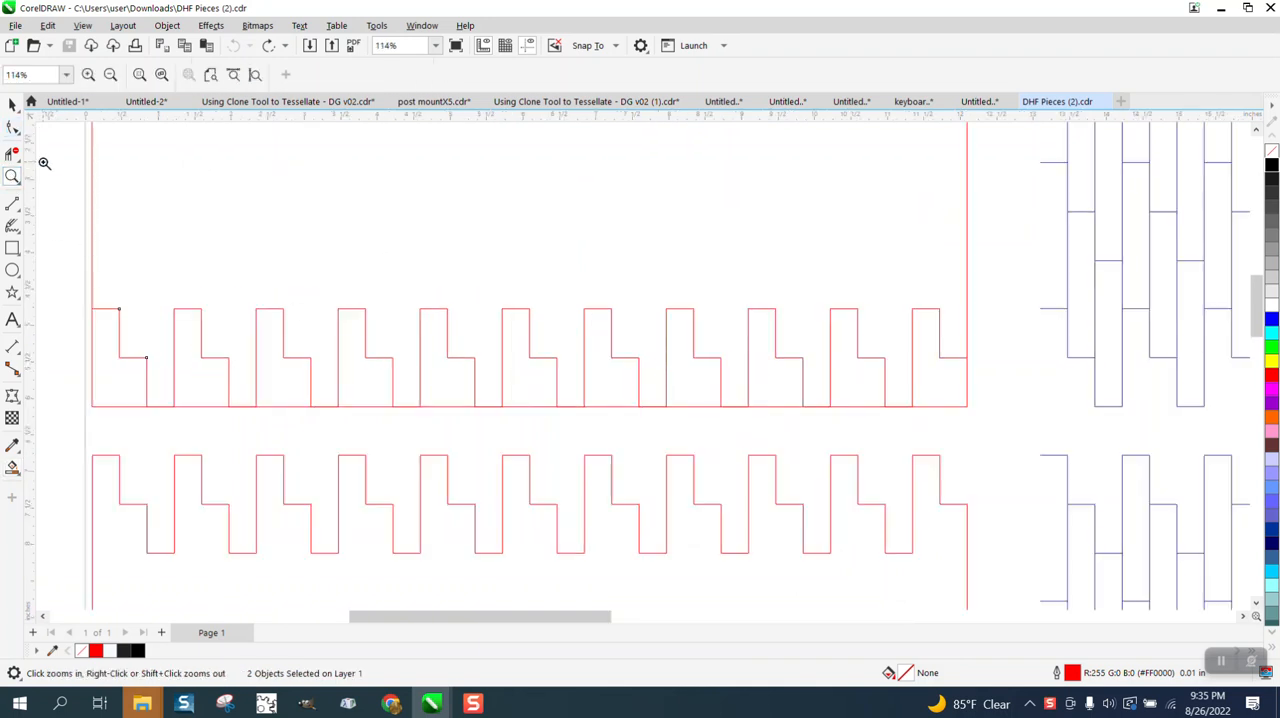
pyautogui.click(12, 104)
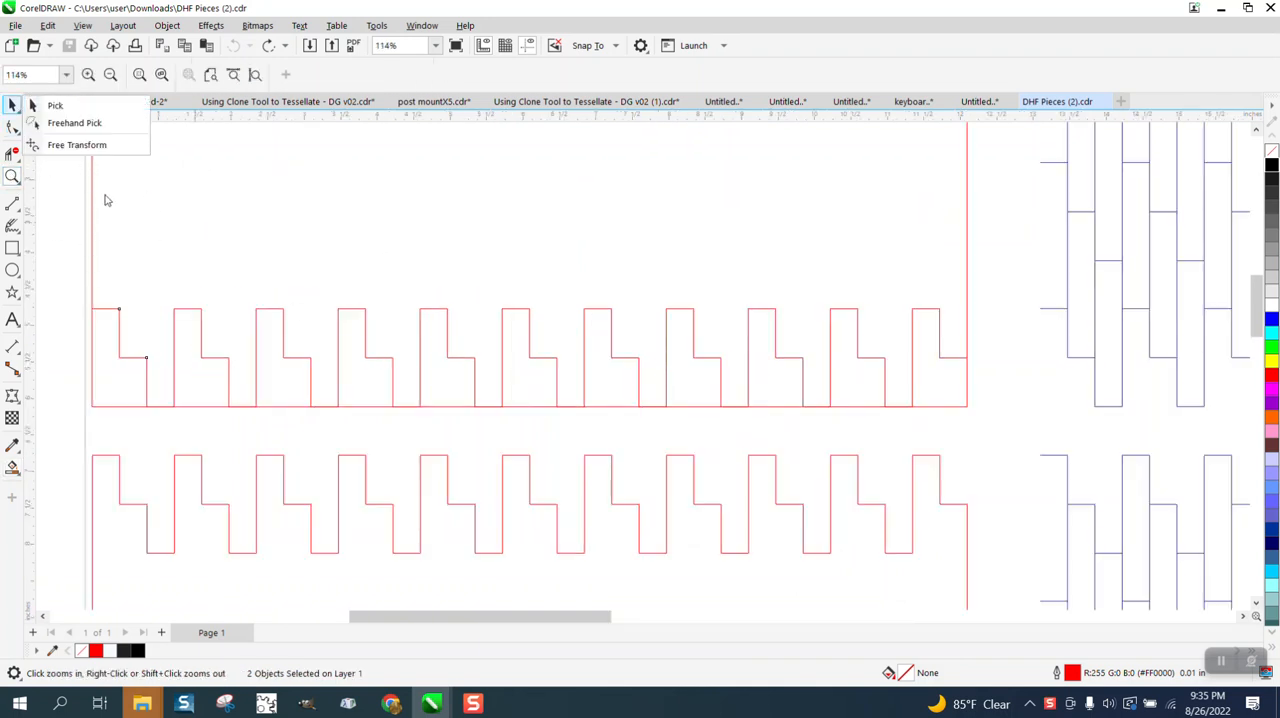
pyautogui.click(52, 105)
pyautogui.scroll(-2, 263, 271)
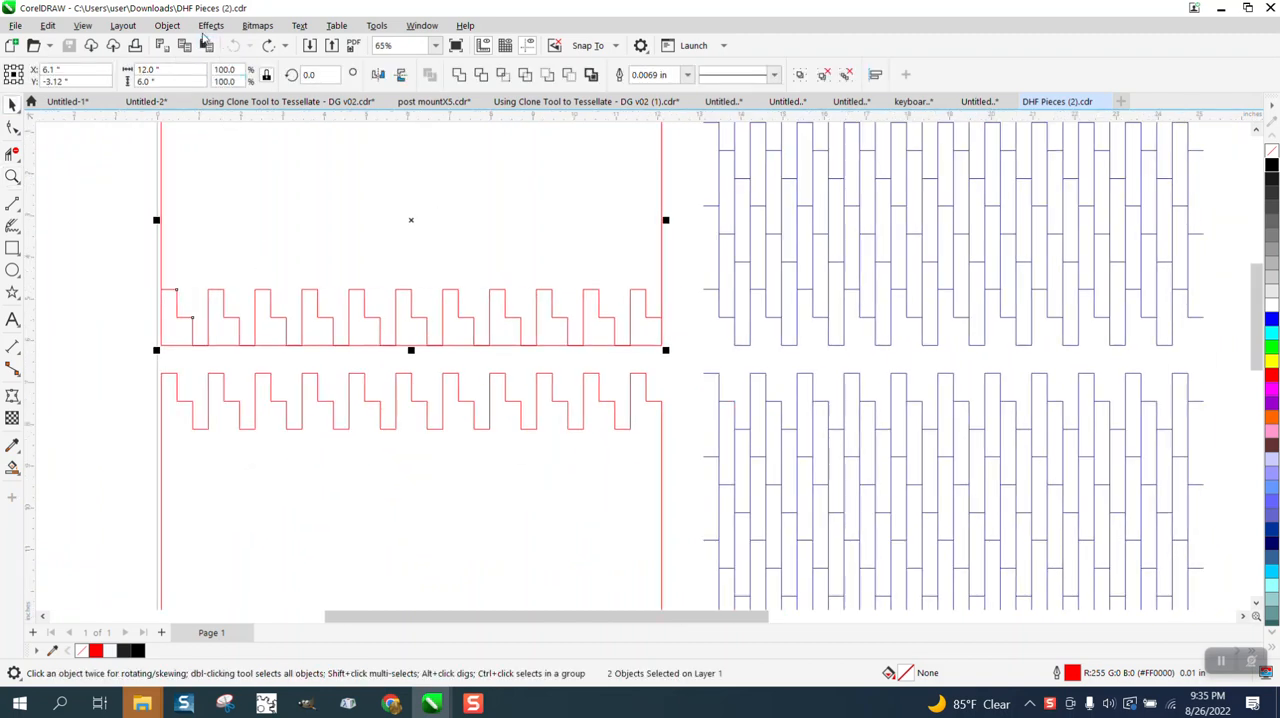
pyautogui.click(167, 25)
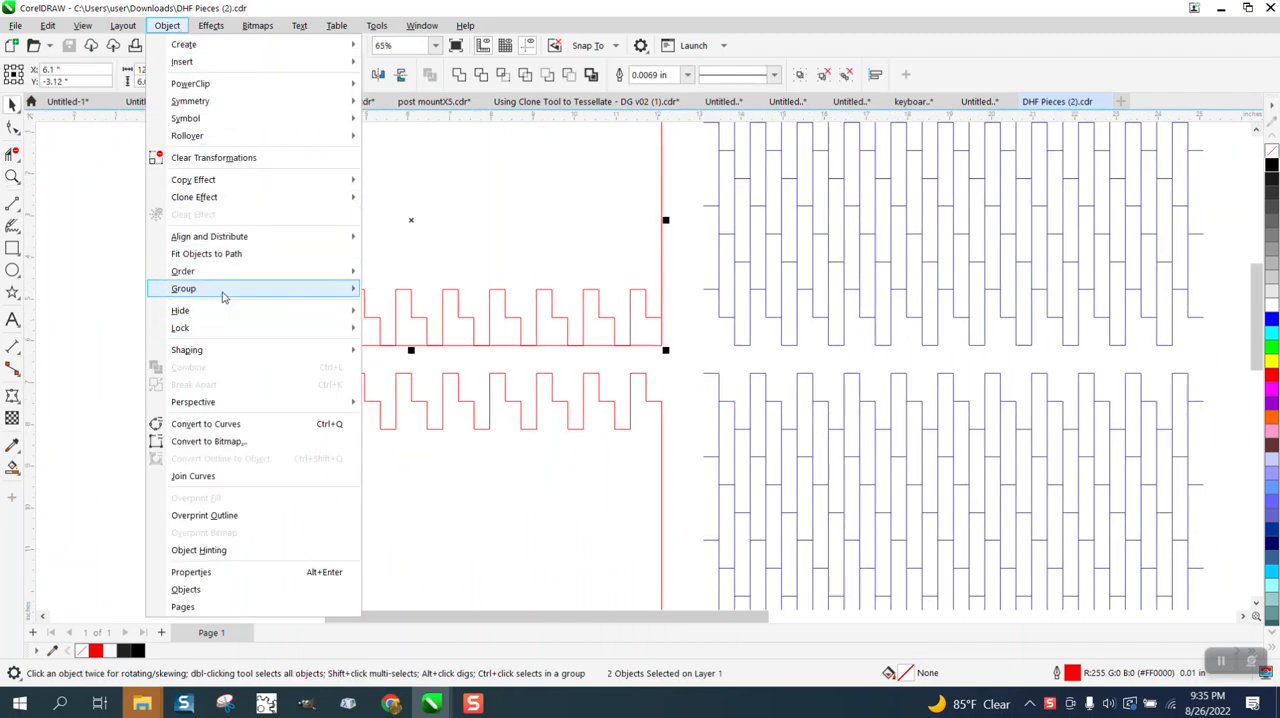
pyautogui.moveTo(223, 292)
pyautogui.click(374, 329)
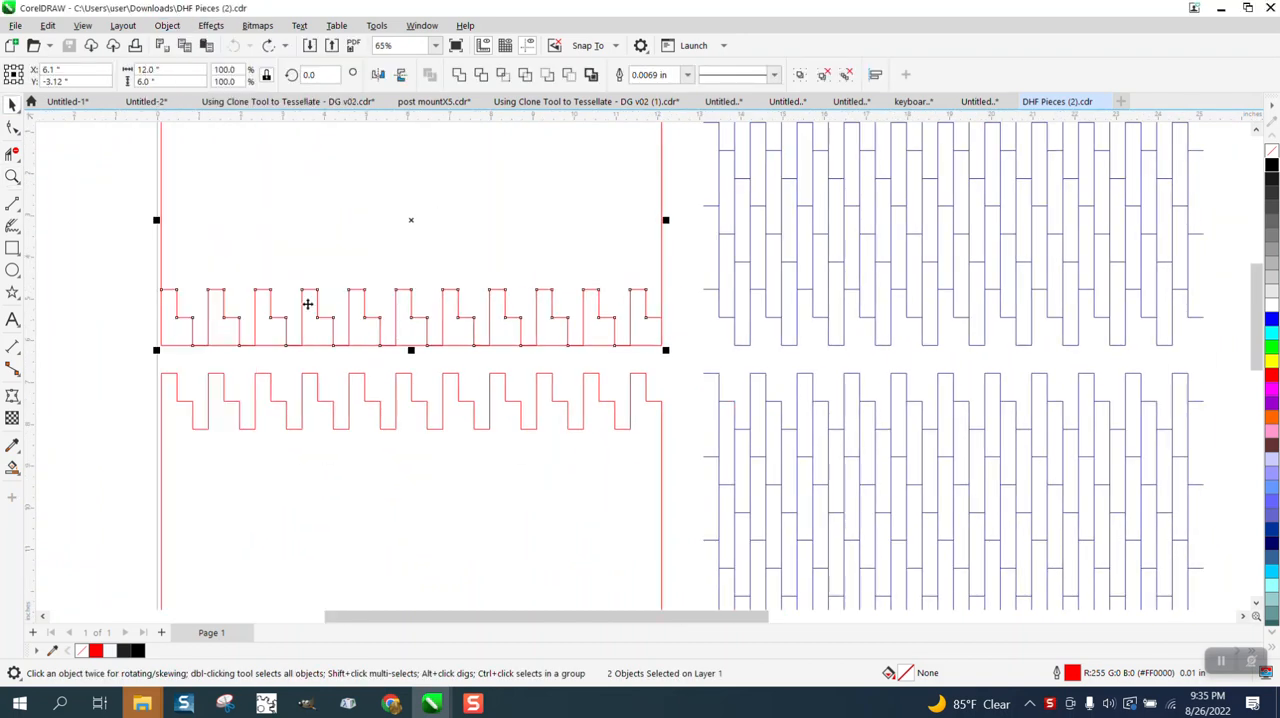
# Set the nudge distance to 0.125 inches and extend the left end node of the first tooth line past the upper panel's left edge
pyautogui.click(12, 176)
pyautogui.moveTo(137, 265); pyautogui.dragTo(257, 320)
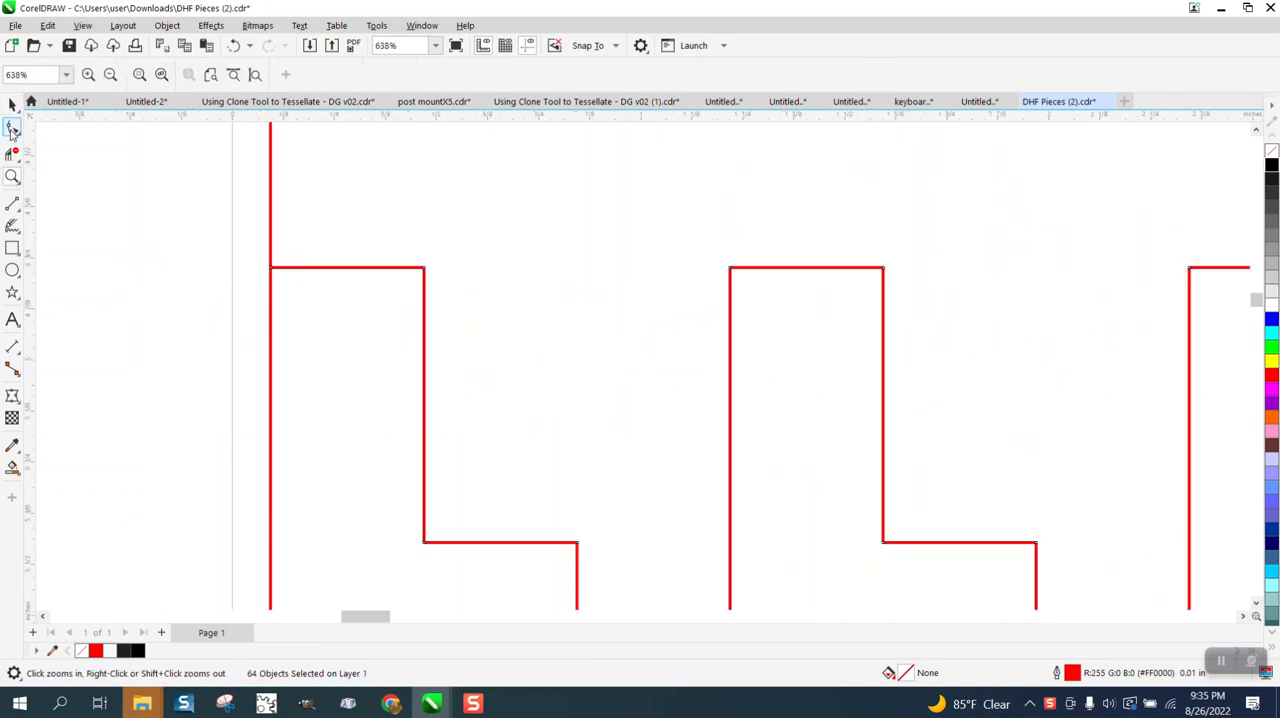
pyautogui.click(12, 128)
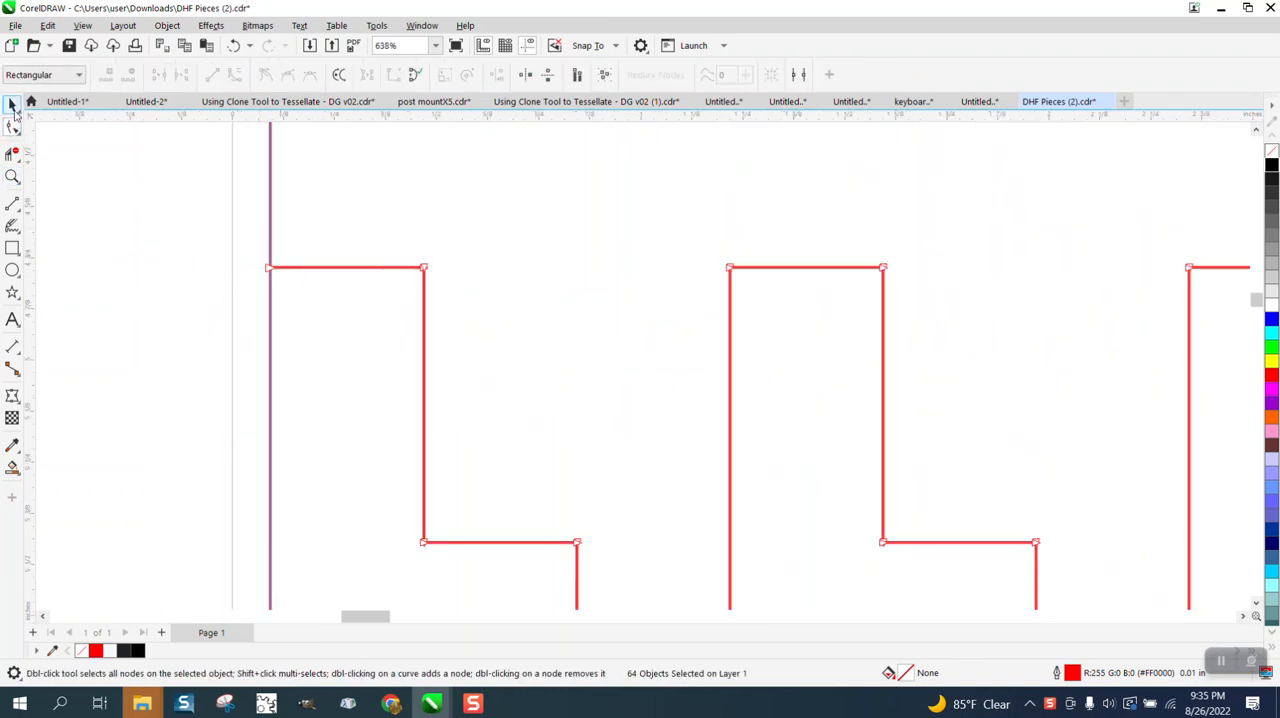
pyautogui.click(12, 105)
pyautogui.click(150, 188)
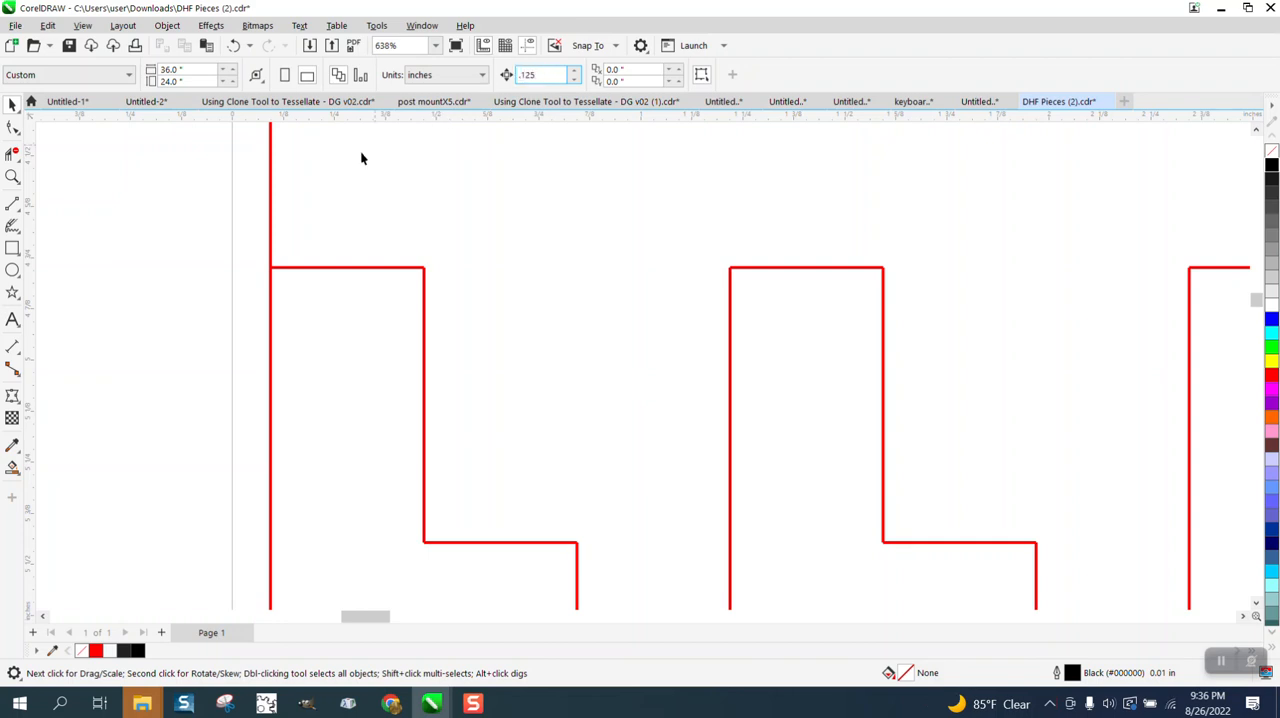
pyautogui.click(12, 128)
pyautogui.click(279, 269)
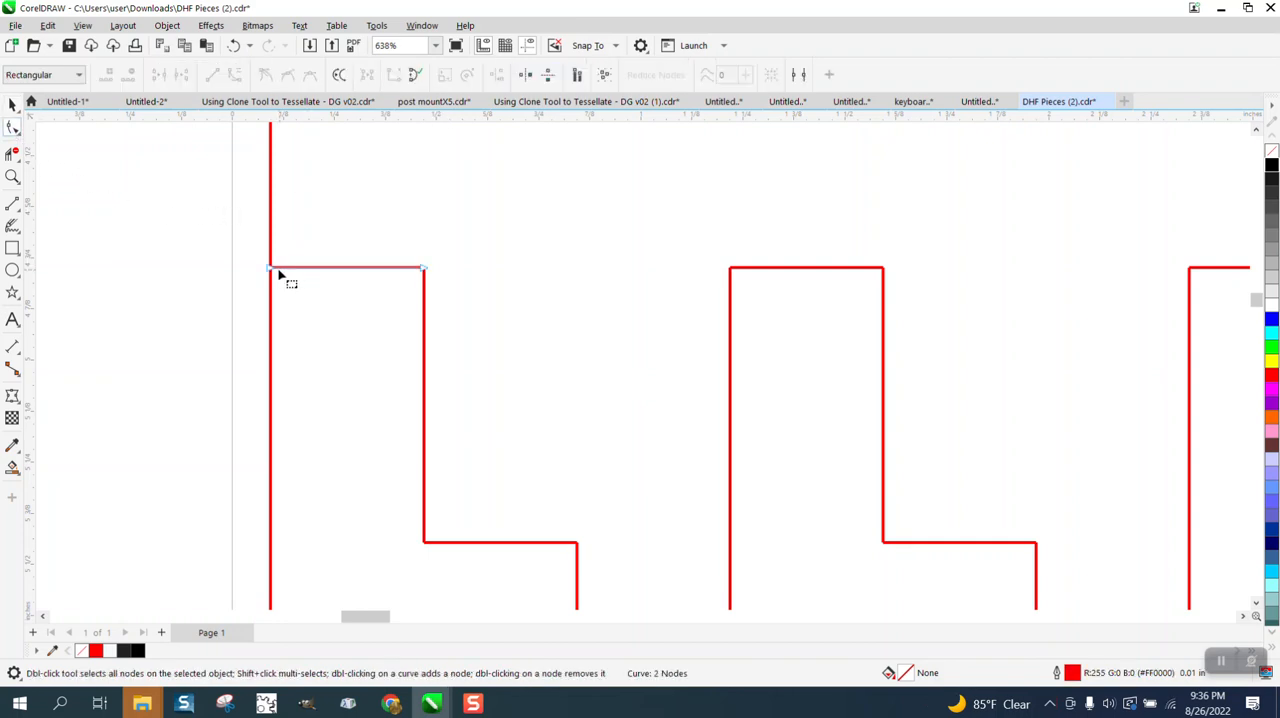
pyautogui.click(270, 270)
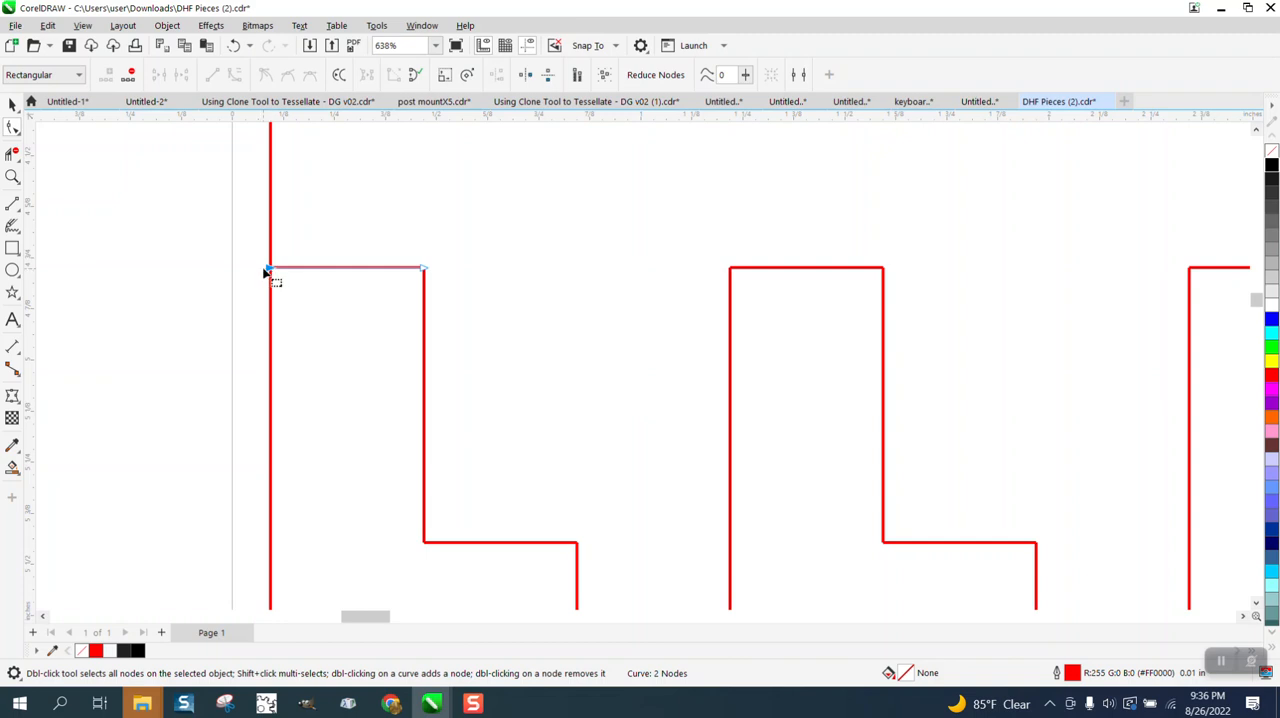
# Extend the right end node of the last tooth line past the upper panel's right edge
pyautogui.scroll(-5, 200, 317)
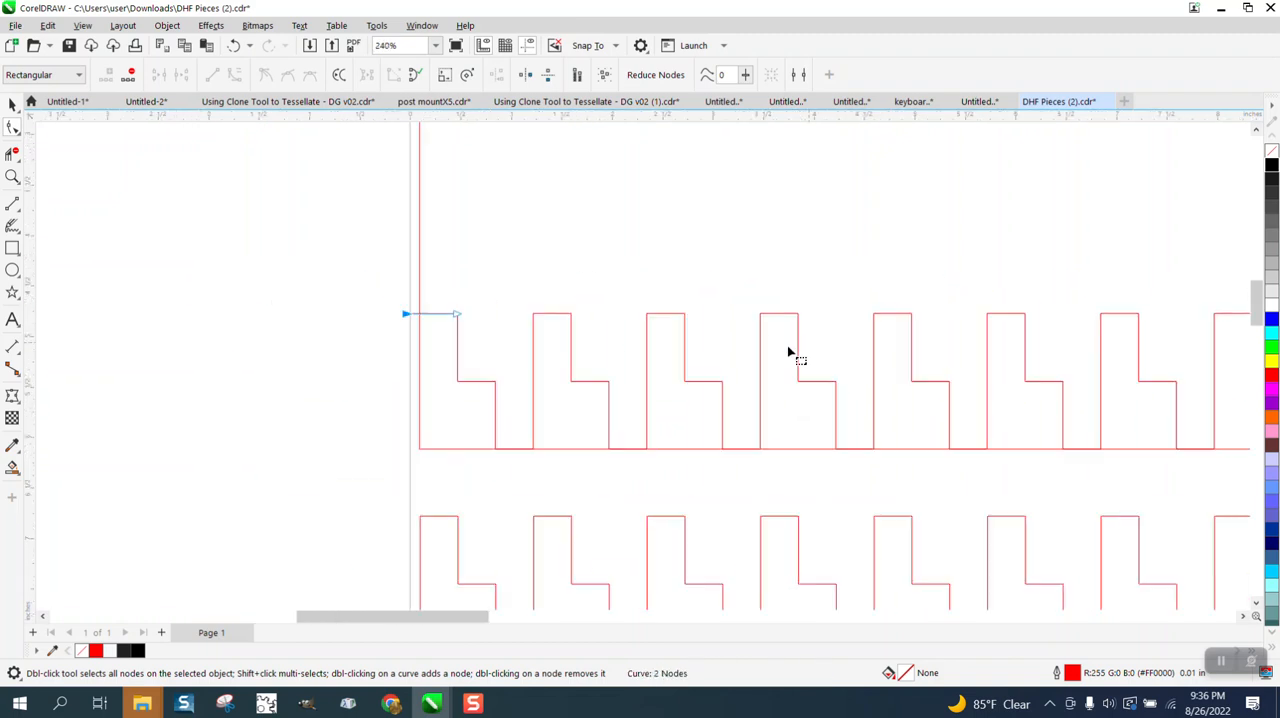
pyautogui.scroll(-6, 800, 352)
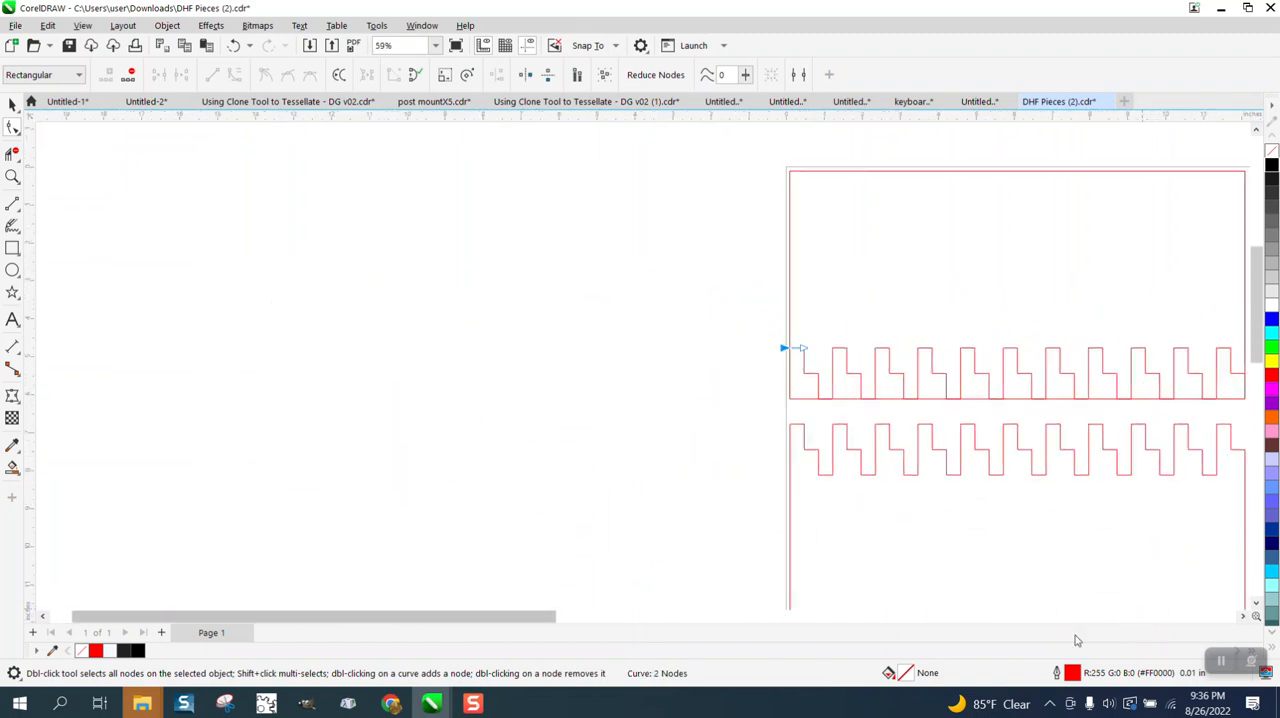
pyautogui.click(578, 617)
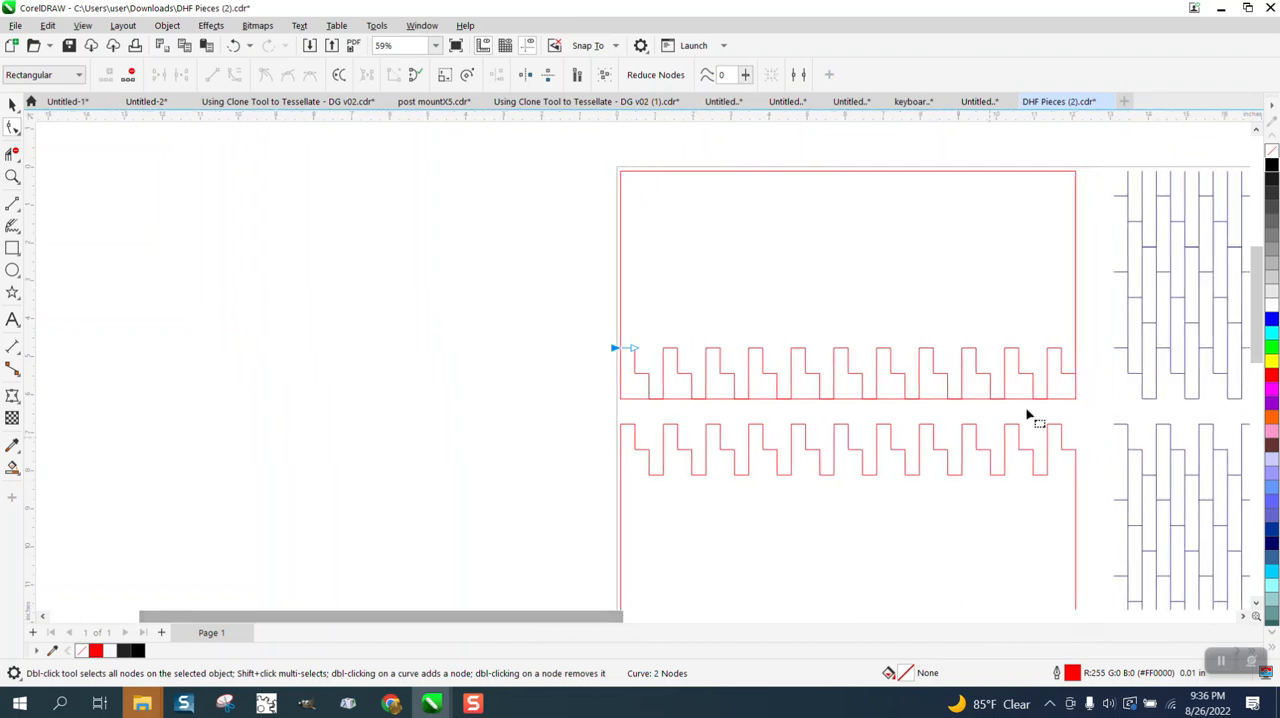
pyautogui.click(1072, 378)
pyautogui.click(1076, 377)
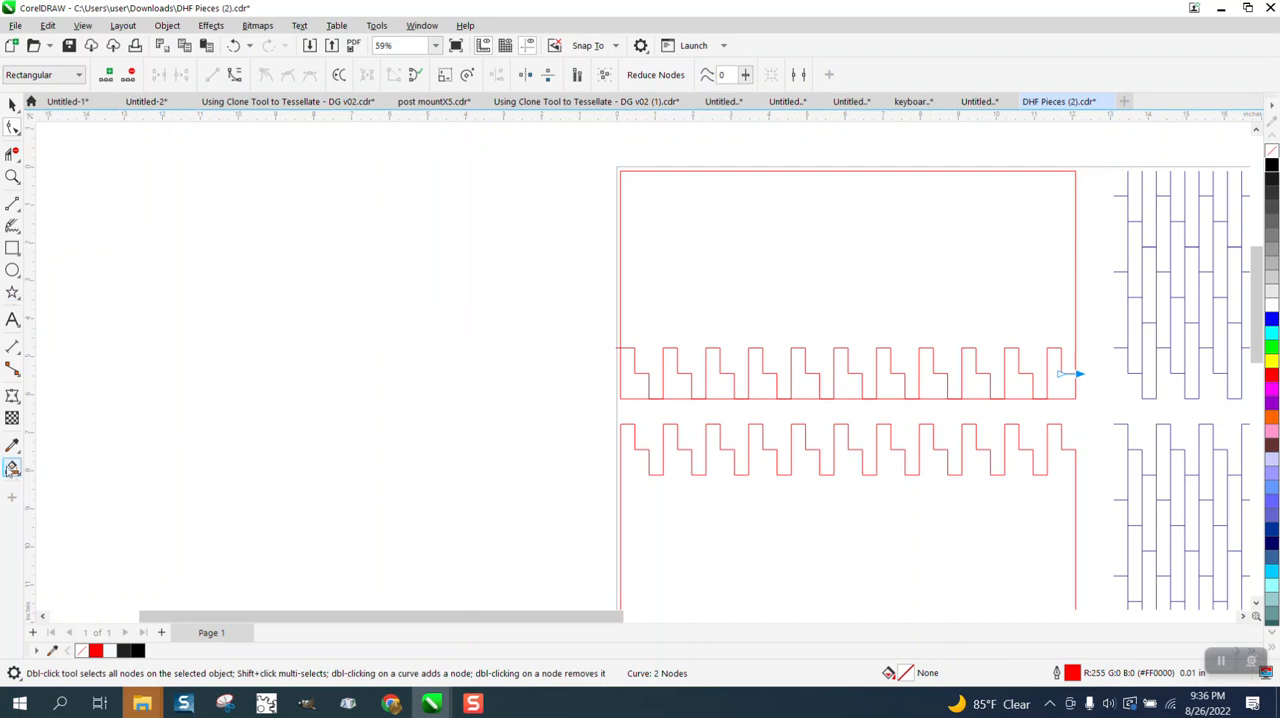
# Fill the upper panel's region above the teeth black with Smart Fill and move the filled shape off the page to the left
pyautogui.click(12, 470)
pyautogui.click(661, 276)
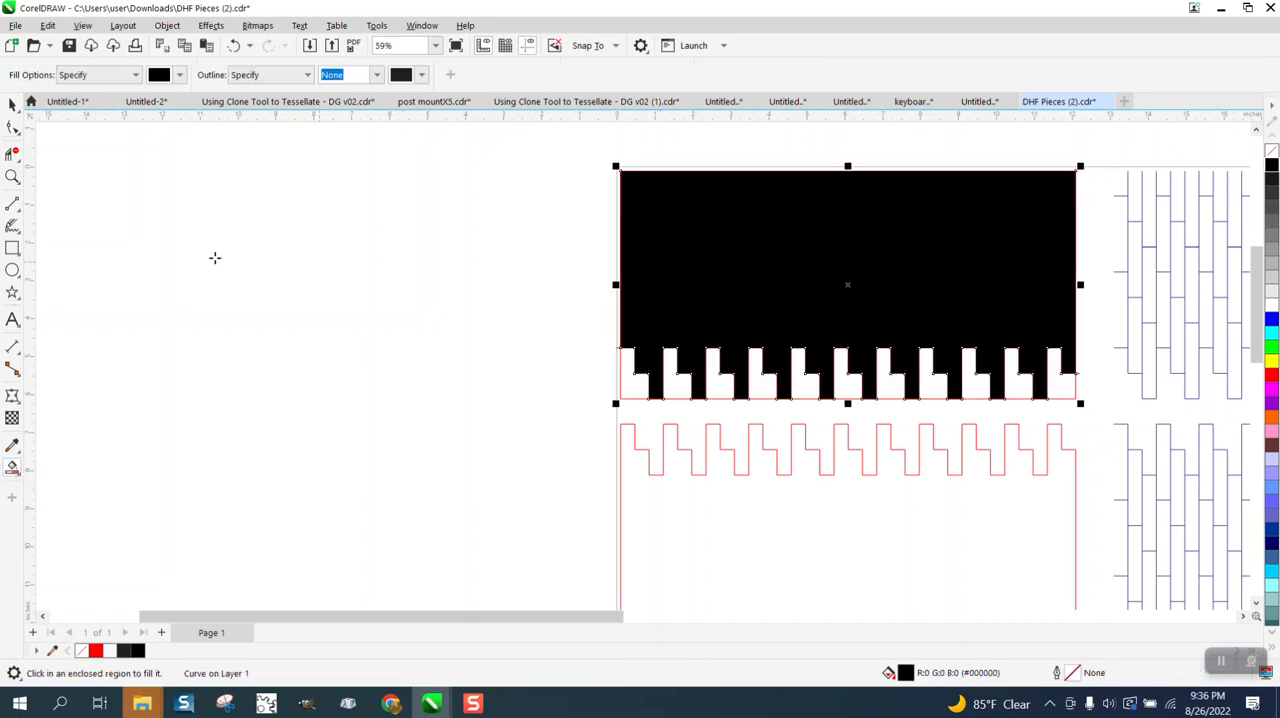
pyautogui.press('space')
pyautogui.moveTo(857, 272); pyautogui.dragTo(358, 272)
# Delete the original red rectangle and tooth lines of the upper panel
pyautogui.click(634, 353)
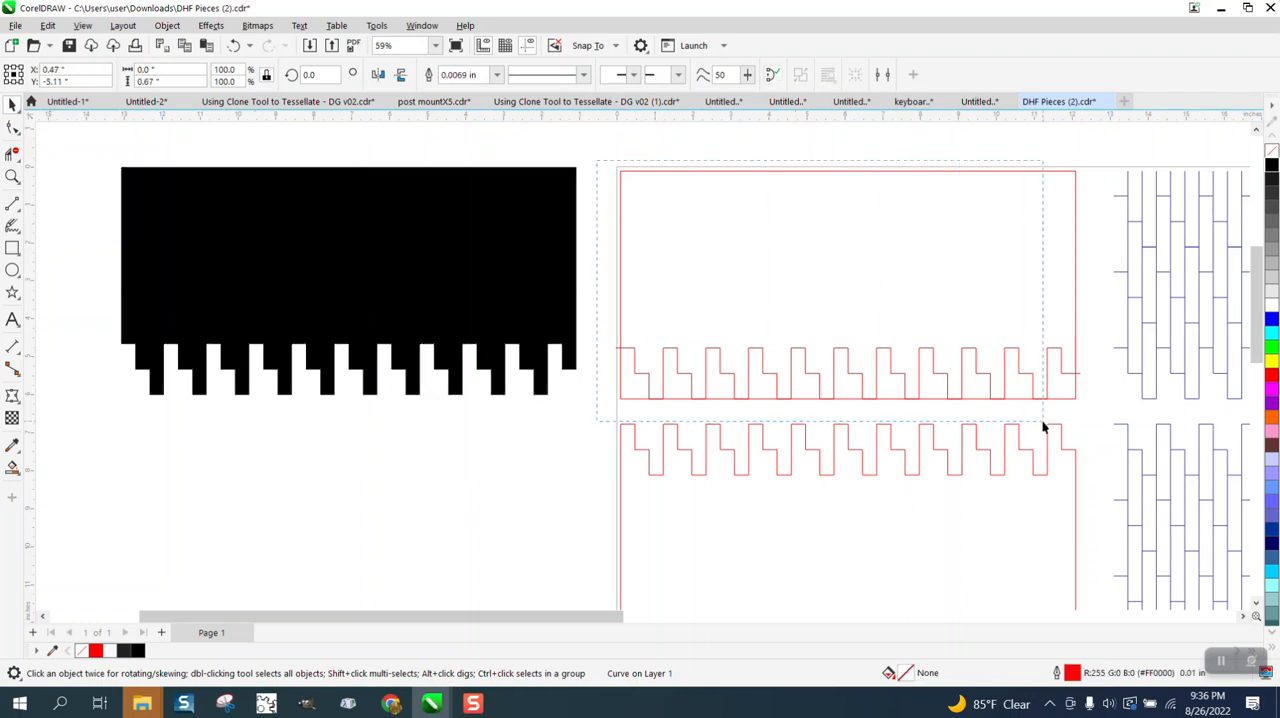
pyautogui.hotkey('ctrl', 'k')
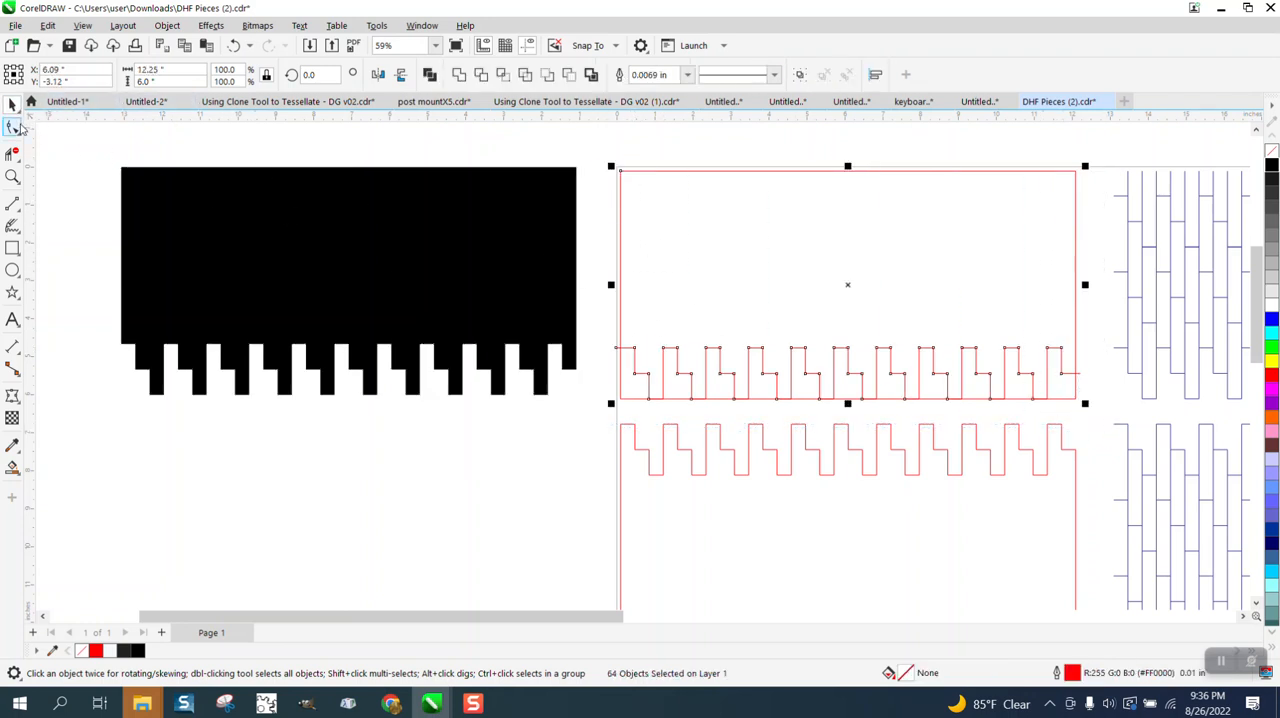
pyautogui.click(13, 127)
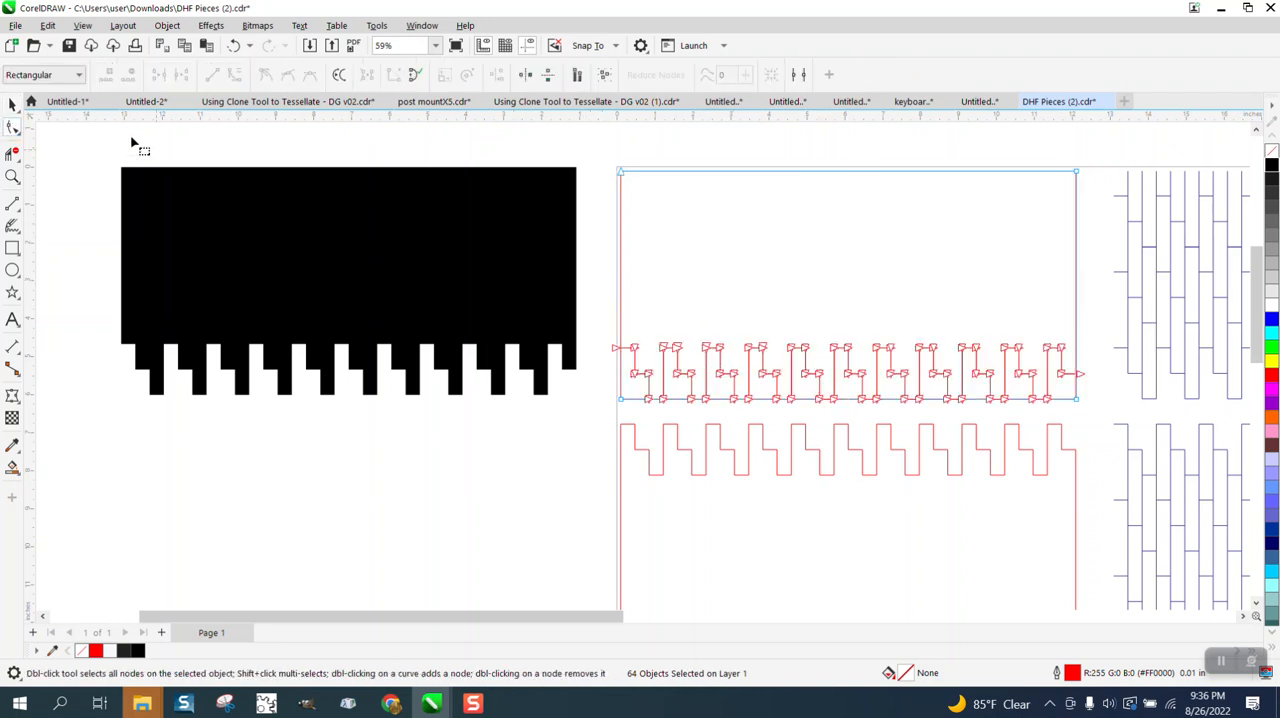
pyautogui.click(12, 104)
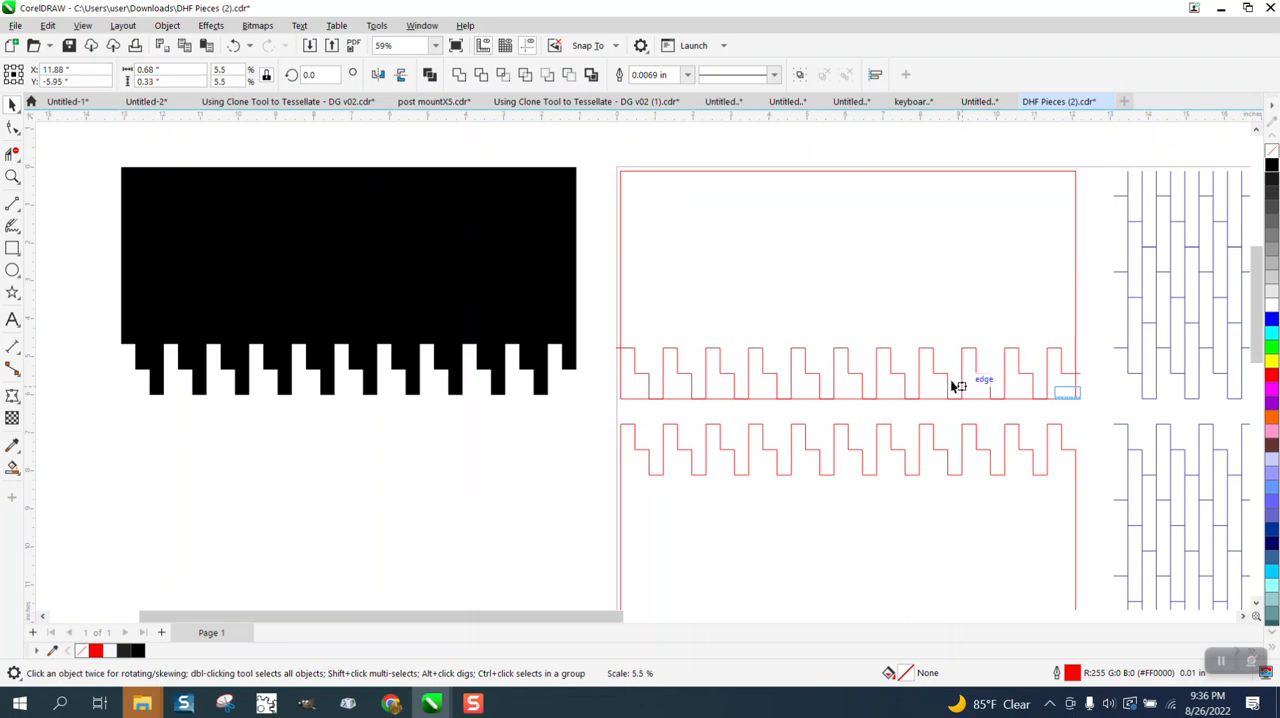
pyautogui.press('Delete')
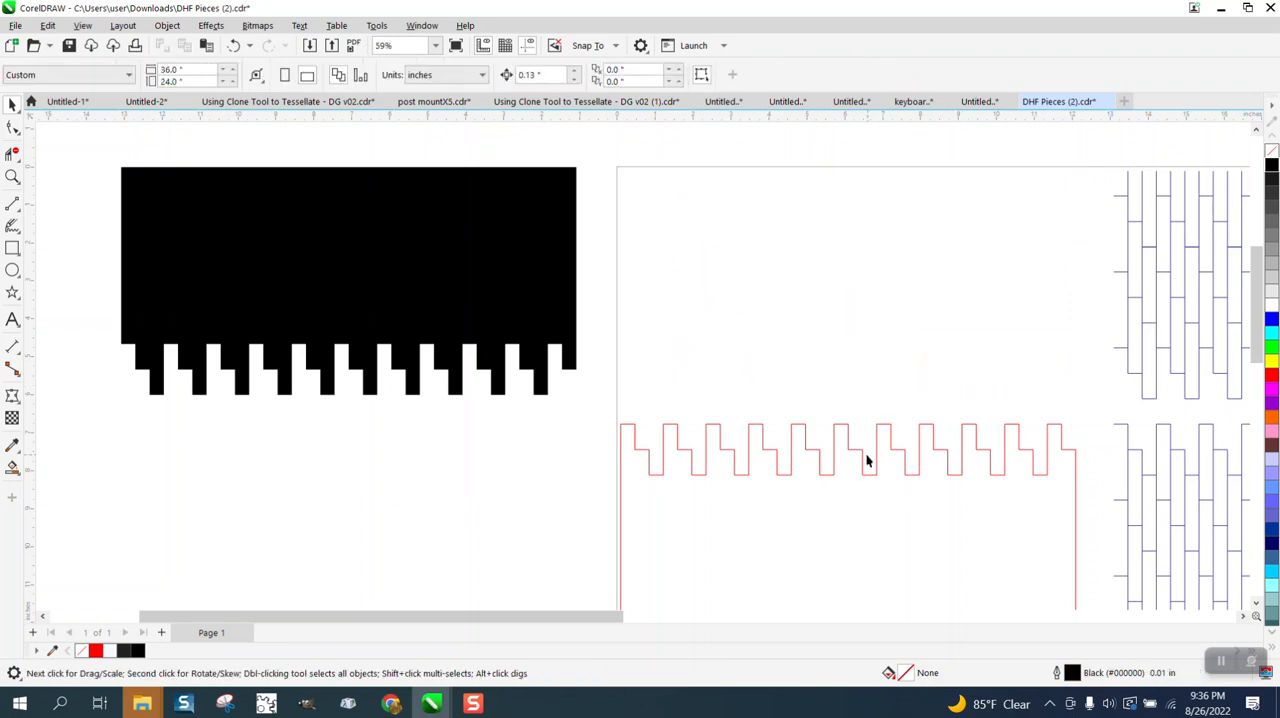
# Examine the lower red panel's upper-left corner and the nodes along its toothed edge for unjoined segments
pyautogui.click(867, 460)
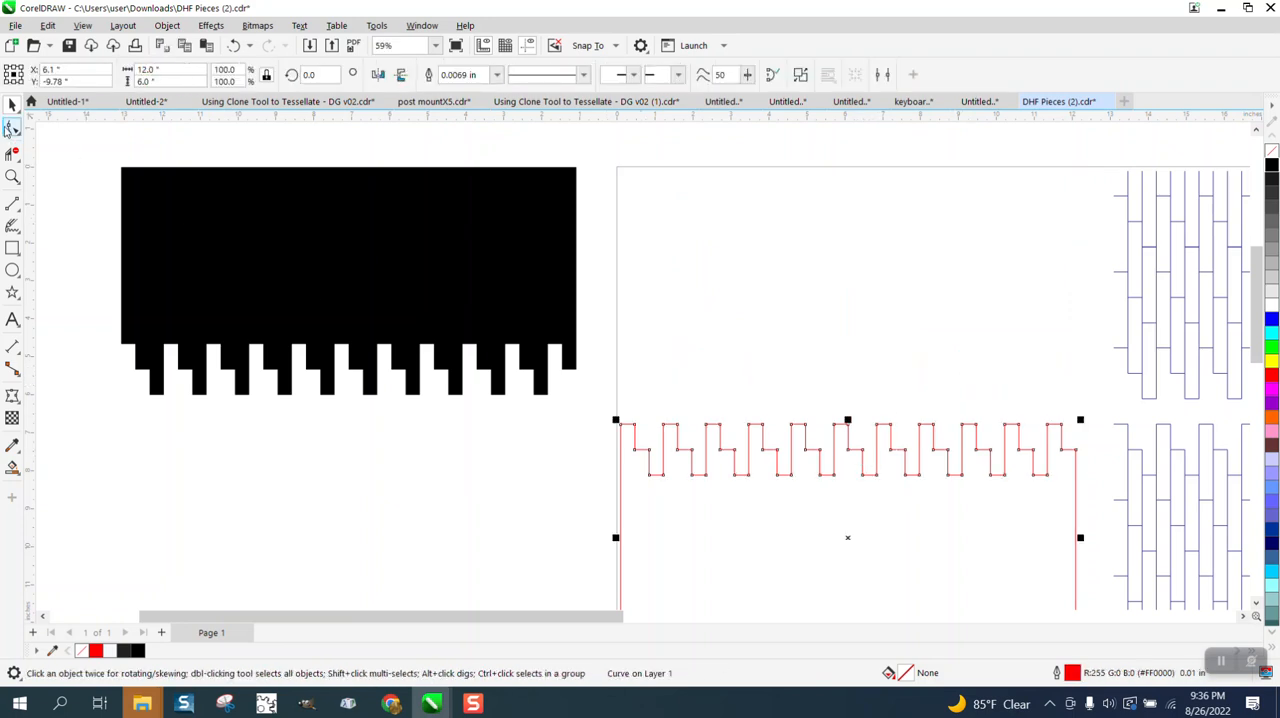
pyautogui.click(11, 128)
pyautogui.click(11, 177)
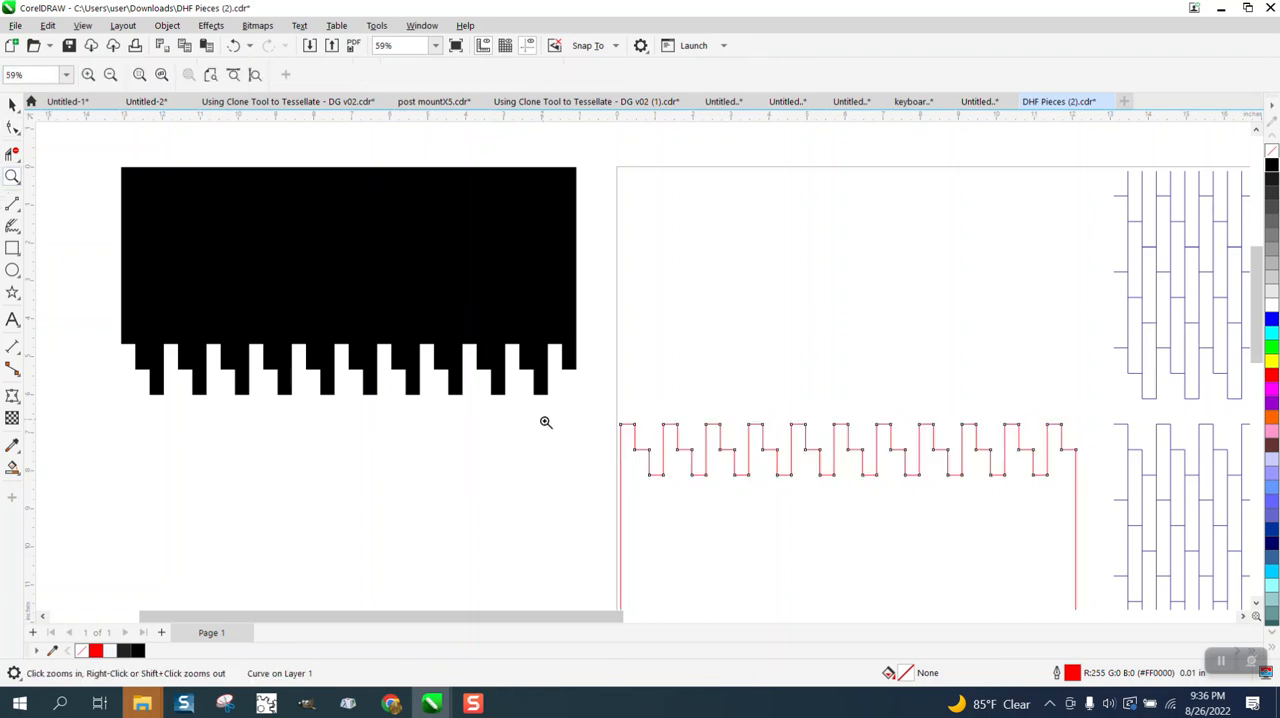
pyautogui.moveTo(604, 417); pyautogui.dragTo(653, 439)
pyautogui.moveTo(422, 298); pyautogui.dragTo(481, 327)
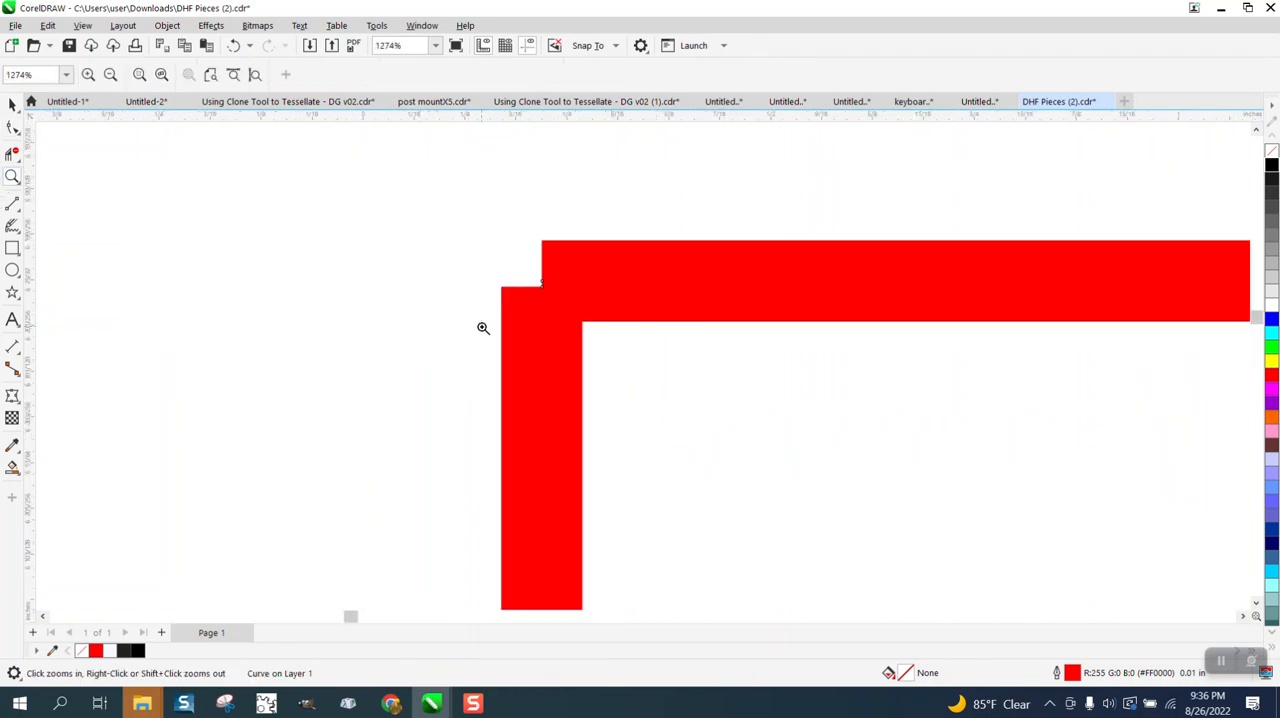
pyautogui.scroll(-3, 424, 317)
pyautogui.scroll(-10, 397, 304)
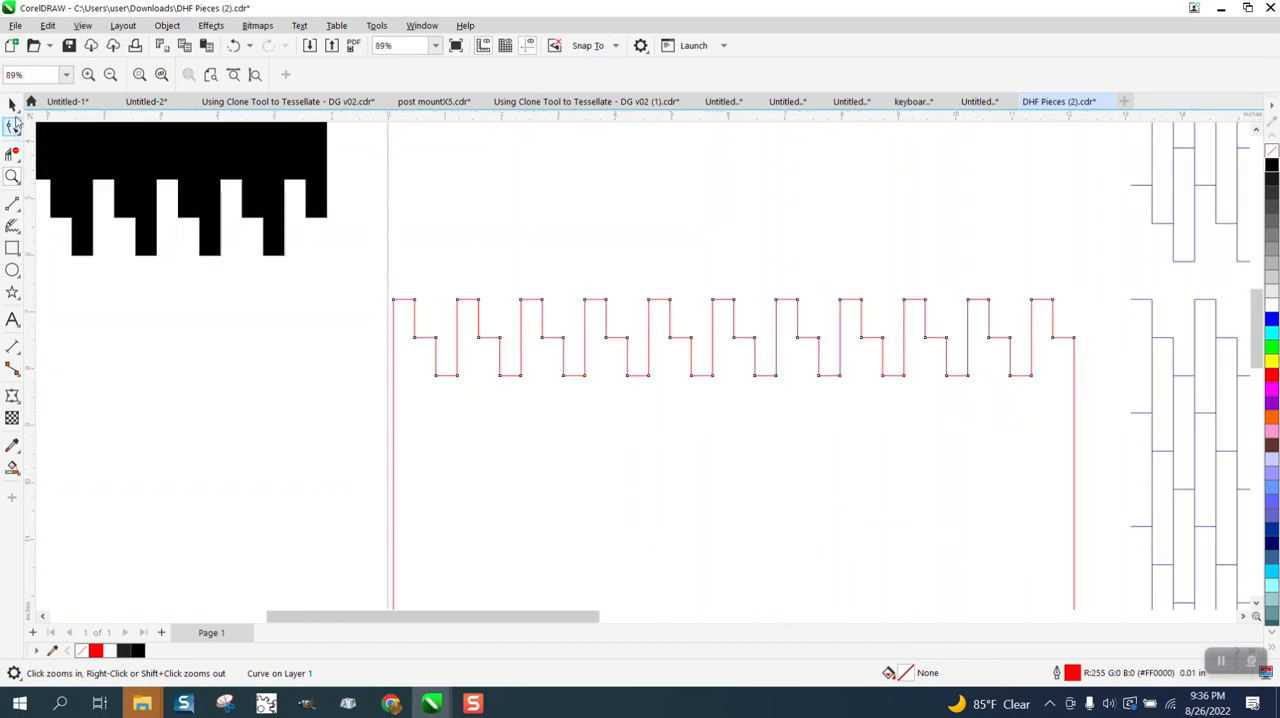
pyautogui.click(15, 124)
pyautogui.click(56, 136)
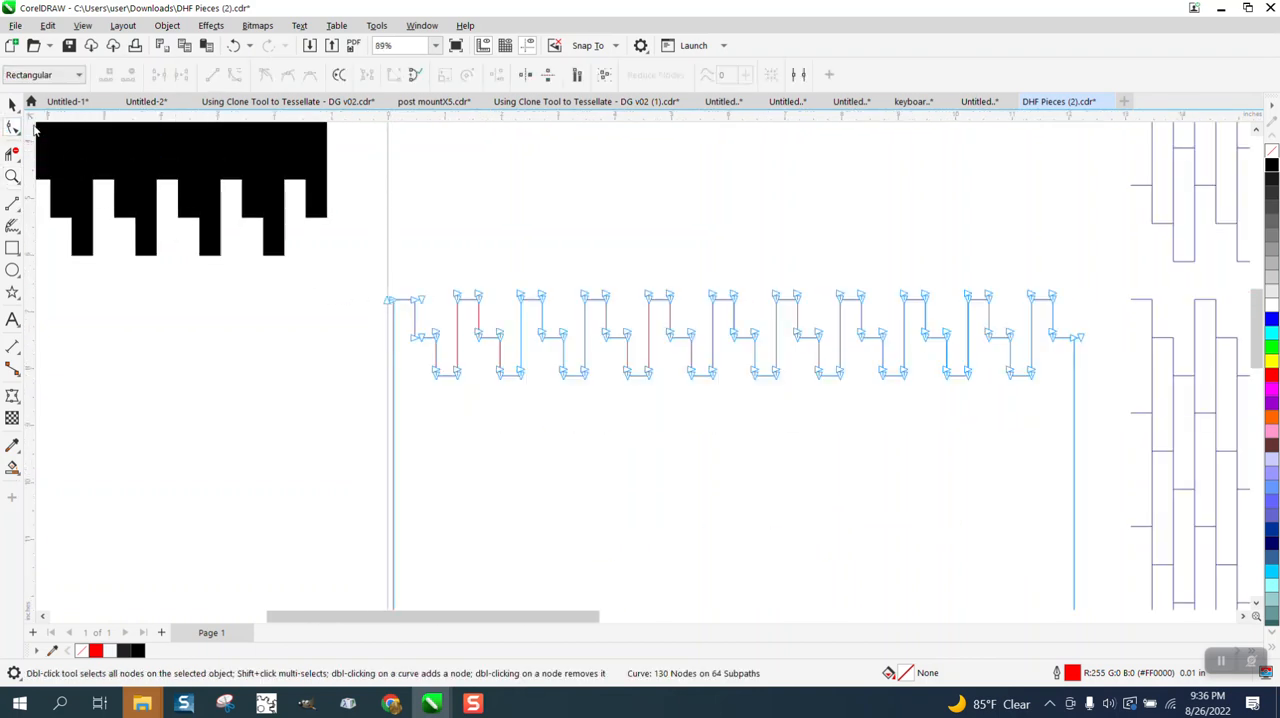
pyautogui.click(11, 104)
pyautogui.scroll(-3, 316, 298)
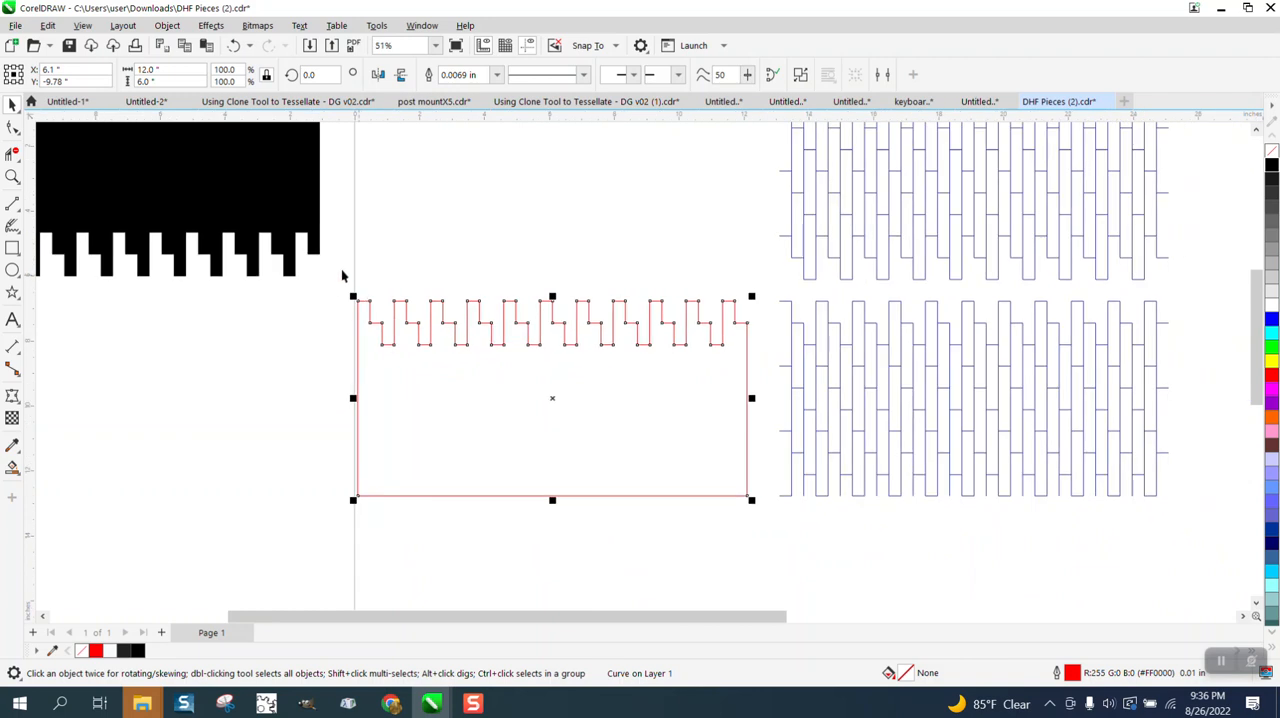
# Join all the nodes along the lower panel's toothed edge with Join Curves, using Extend and a 0.05-inch gap tolerance
pyautogui.moveTo(740, 505); pyautogui.dragTo(797, 521)
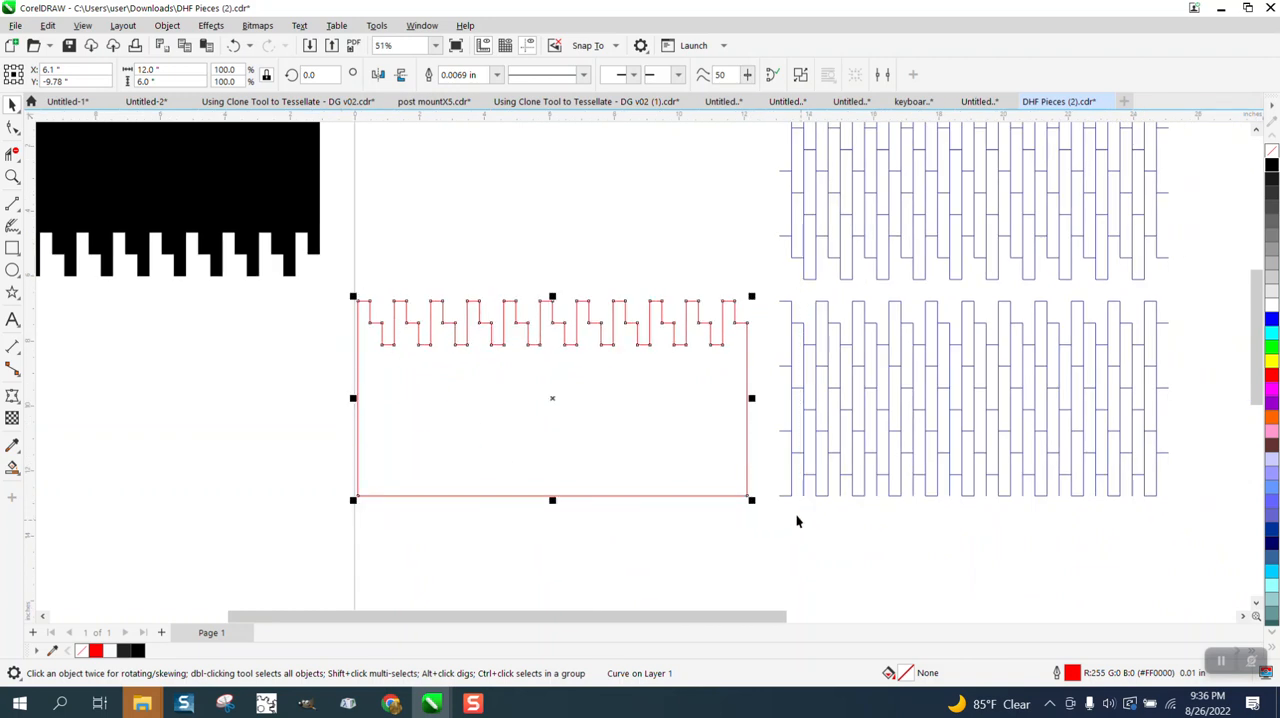
pyautogui.click(13, 127)
pyautogui.moveTo(336, 286); pyautogui.dragTo(766, 338)
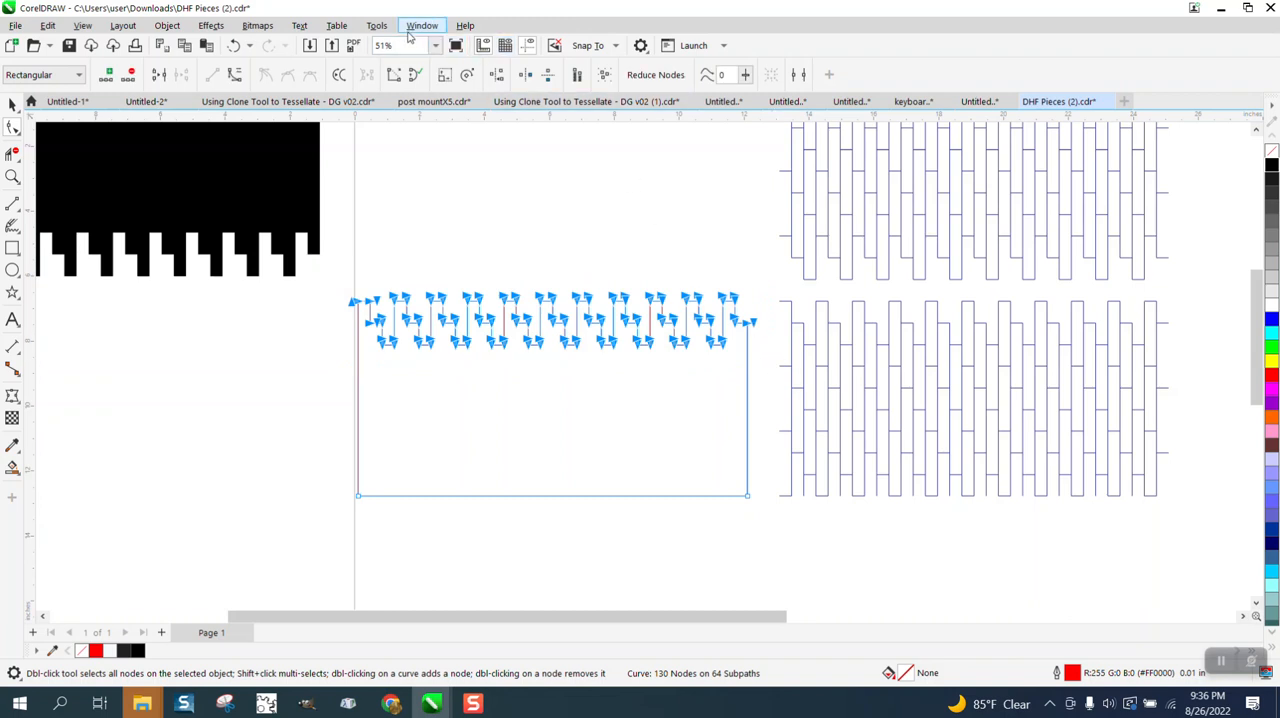
pyautogui.click(412, 27)
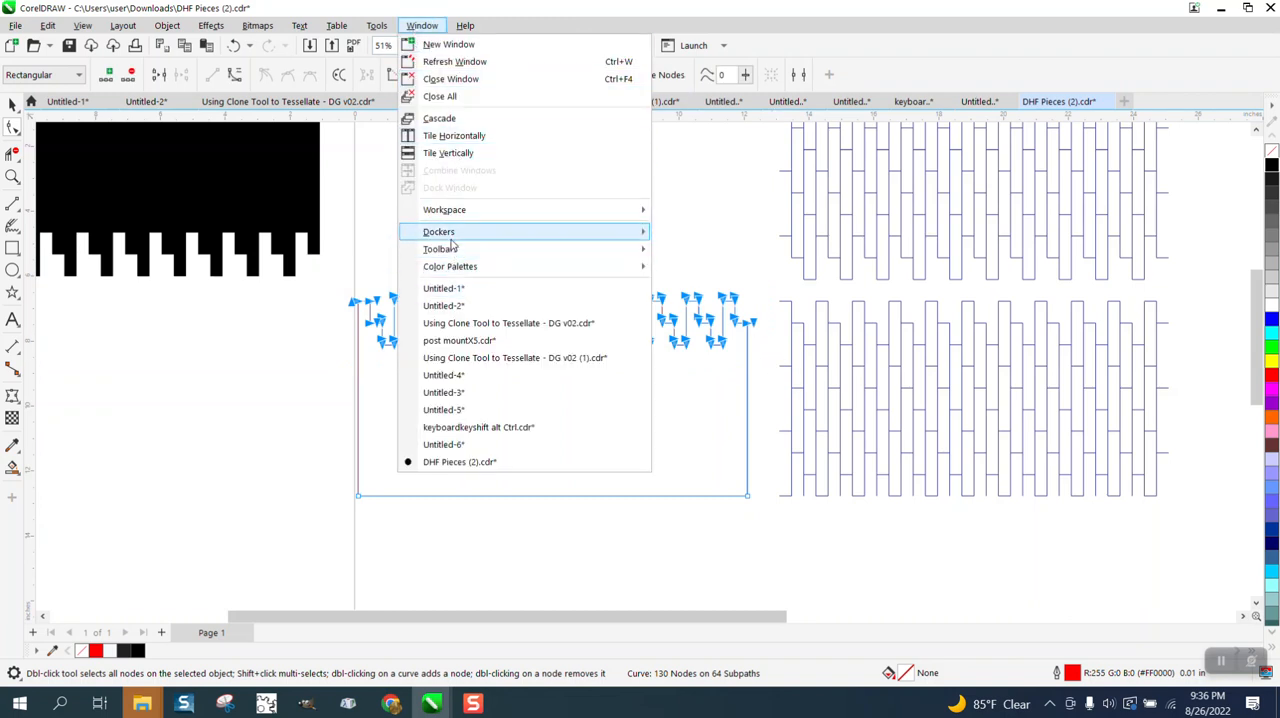
pyautogui.moveTo(452, 236)
pyautogui.click(712, 369)
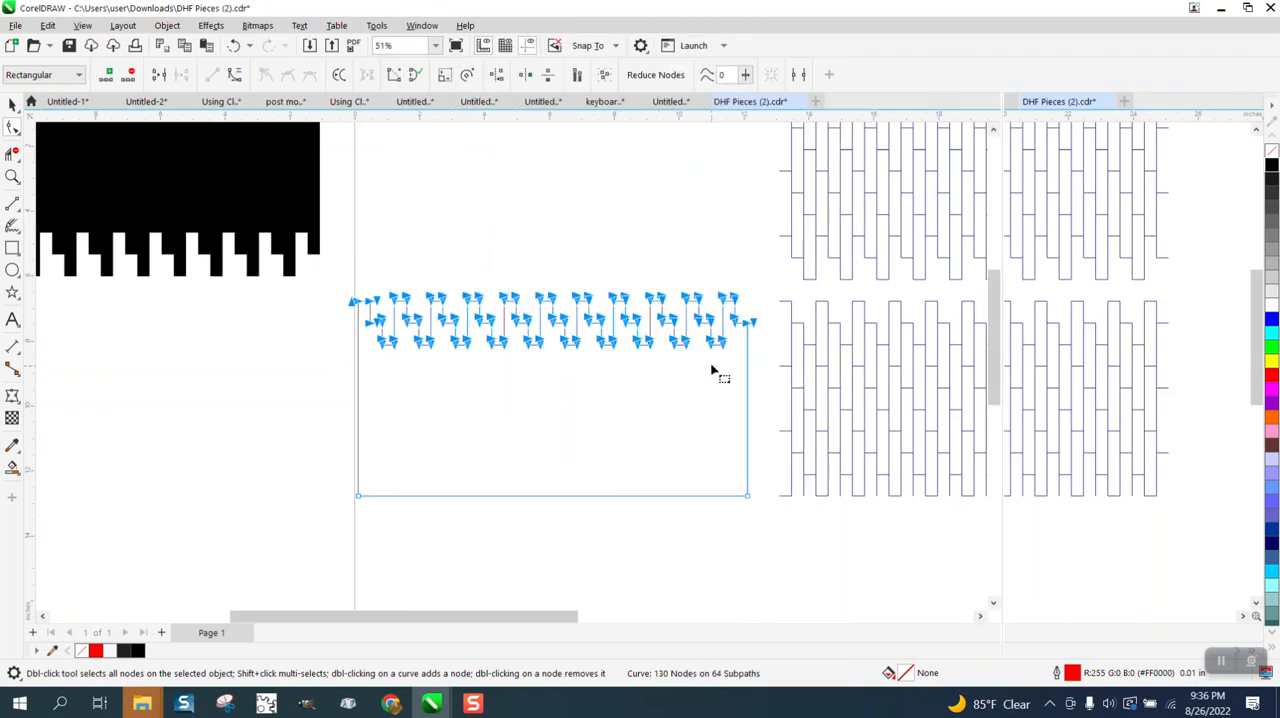
pyautogui.click(1097, 248)
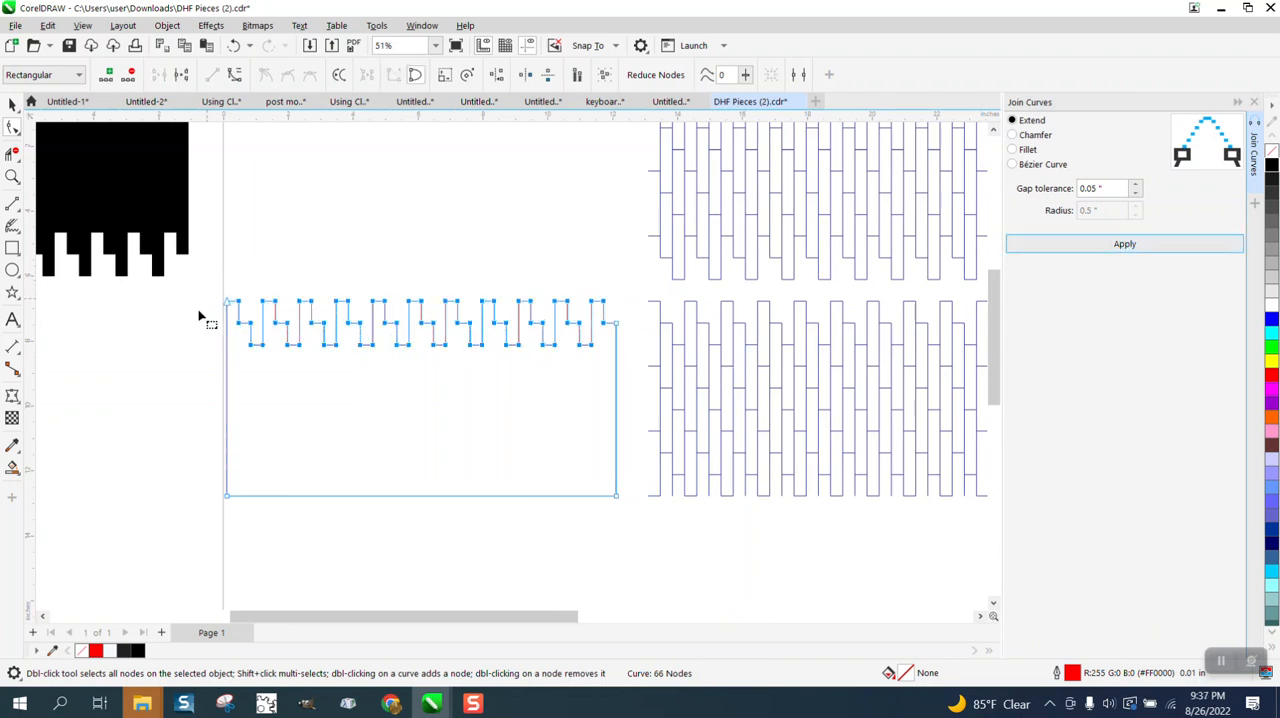
# Fill the lower panel's region below the teeth black with Smart Fill and move the filled shape off the page beneath the upper one
pyautogui.click(12, 467)
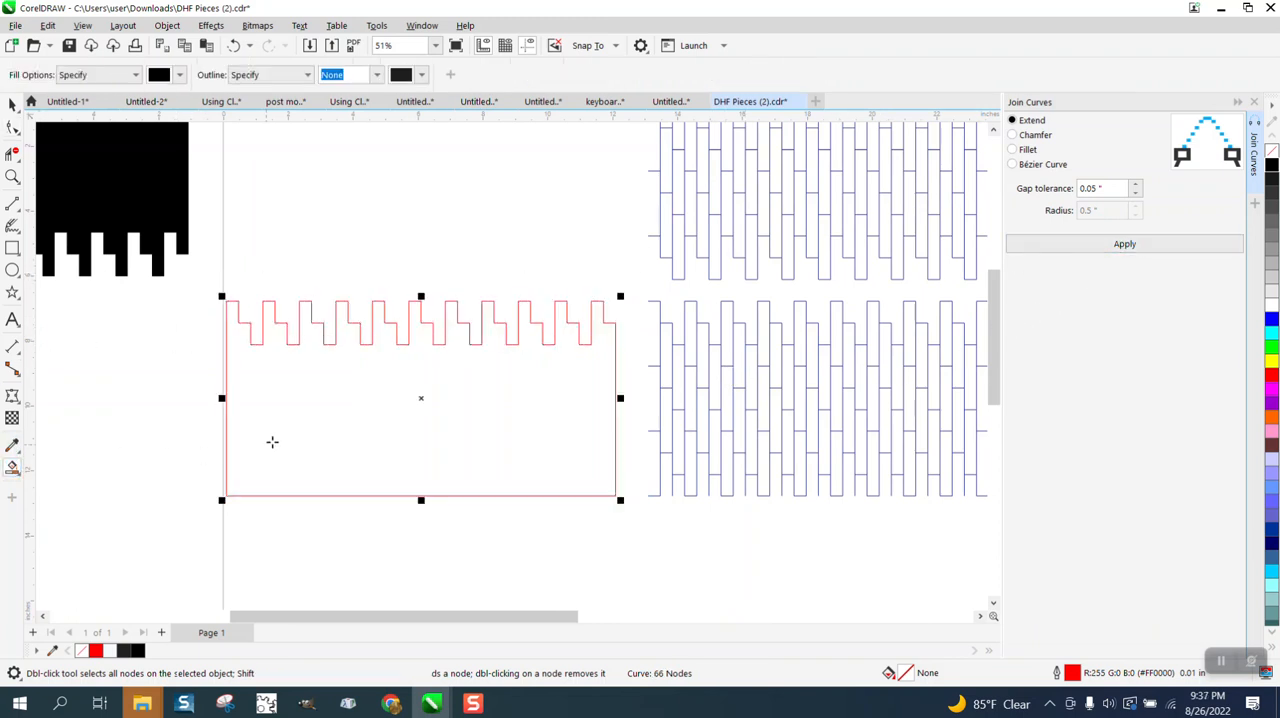
pyautogui.click(286, 437)
pyautogui.scroll(-2, 462, 396)
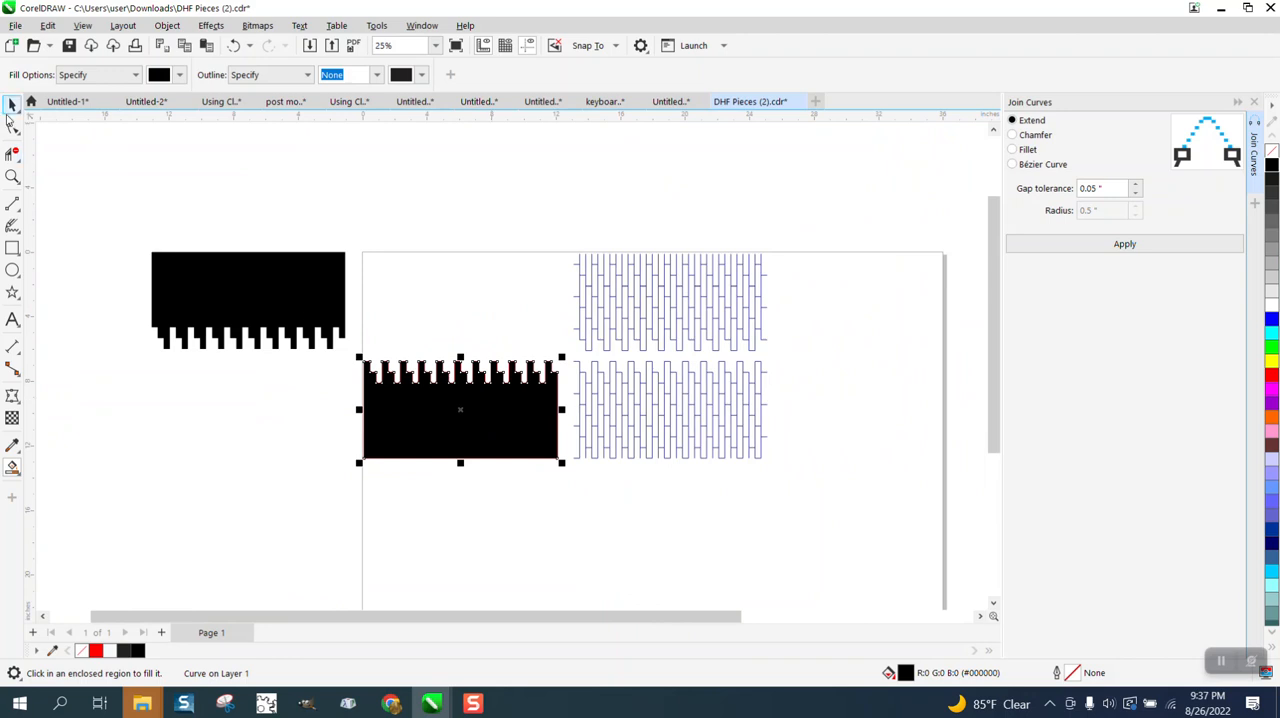
pyautogui.click(12, 105)
pyautogui.moveTo(471, 406); pyautogui.dragTo(264, 399)
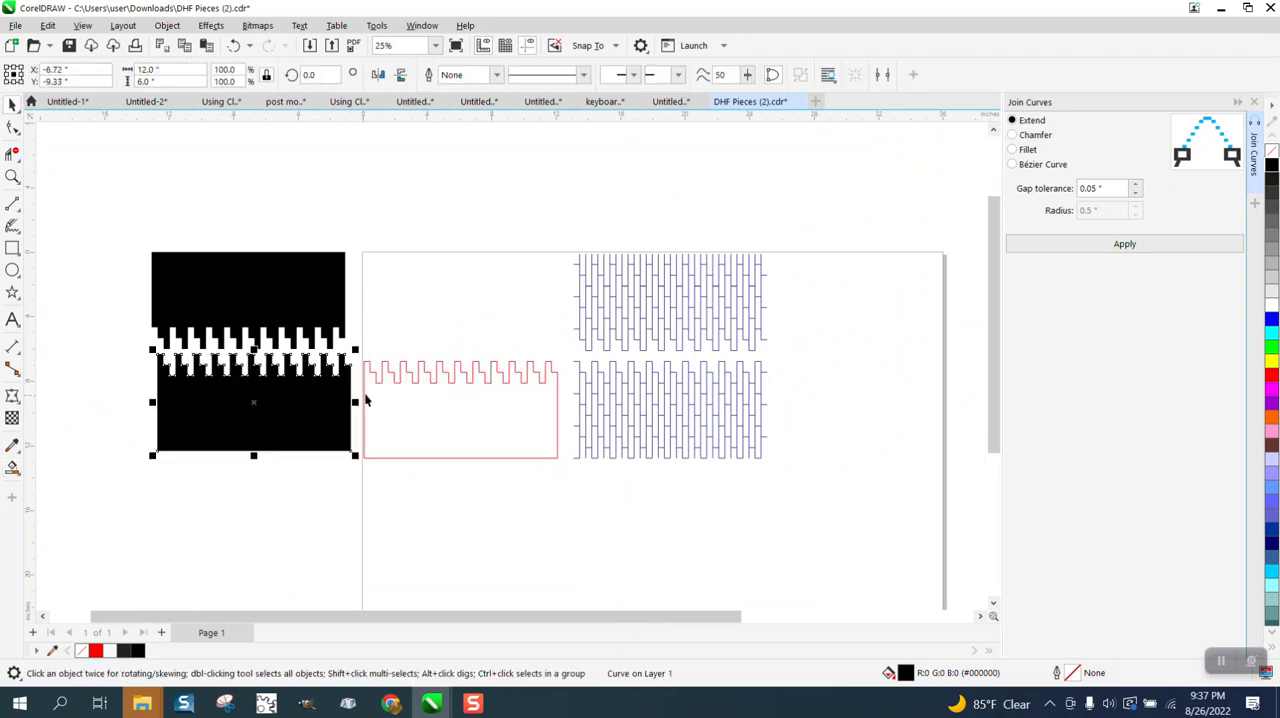
# Delete the original red outline of the lower panel and change both black shapes to no fill with a black outline
pyautogui.click(481, 376)
pyautogui.press('Delete')
pyautogui.moveTo(104, 210); pyautogui.dragTo(414, 443)
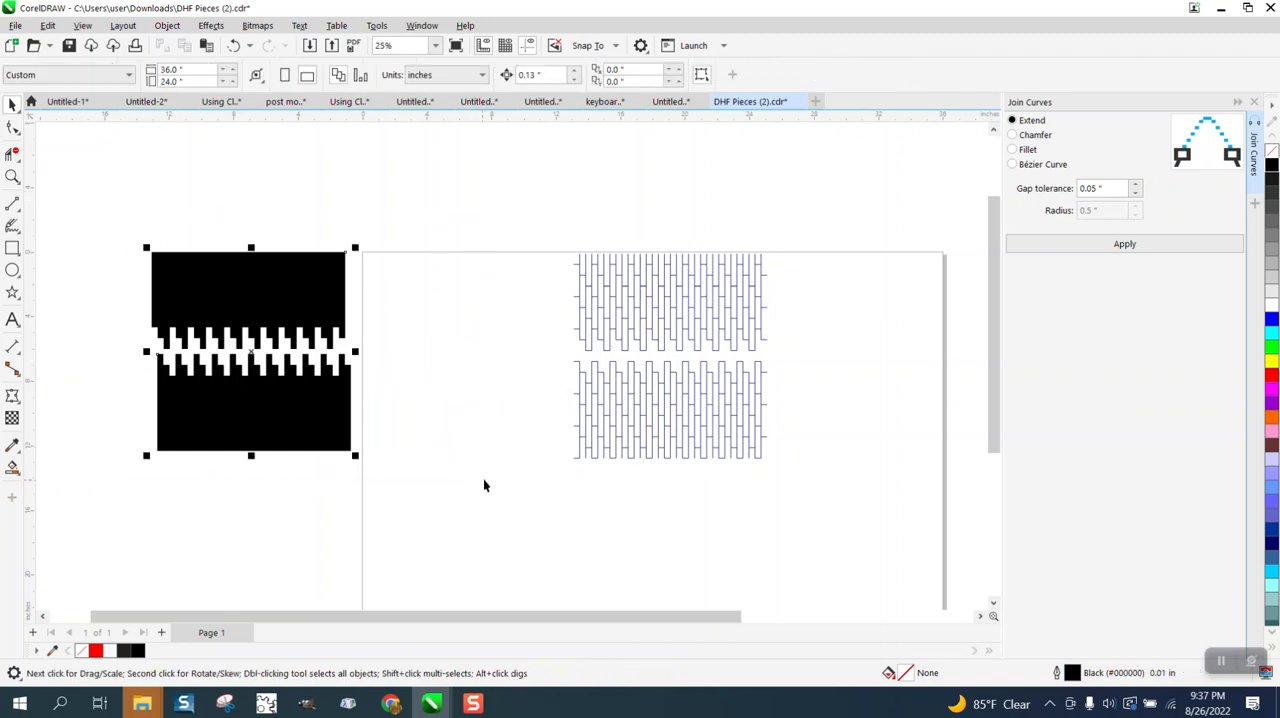
pyautogui.click(1271, 150)
pyautogui.rightClick(1271, 166)
# Apply a one-step outside contour with a .003-inch offset to the lower toothed panel outline
pyautogui.click(333, 403)
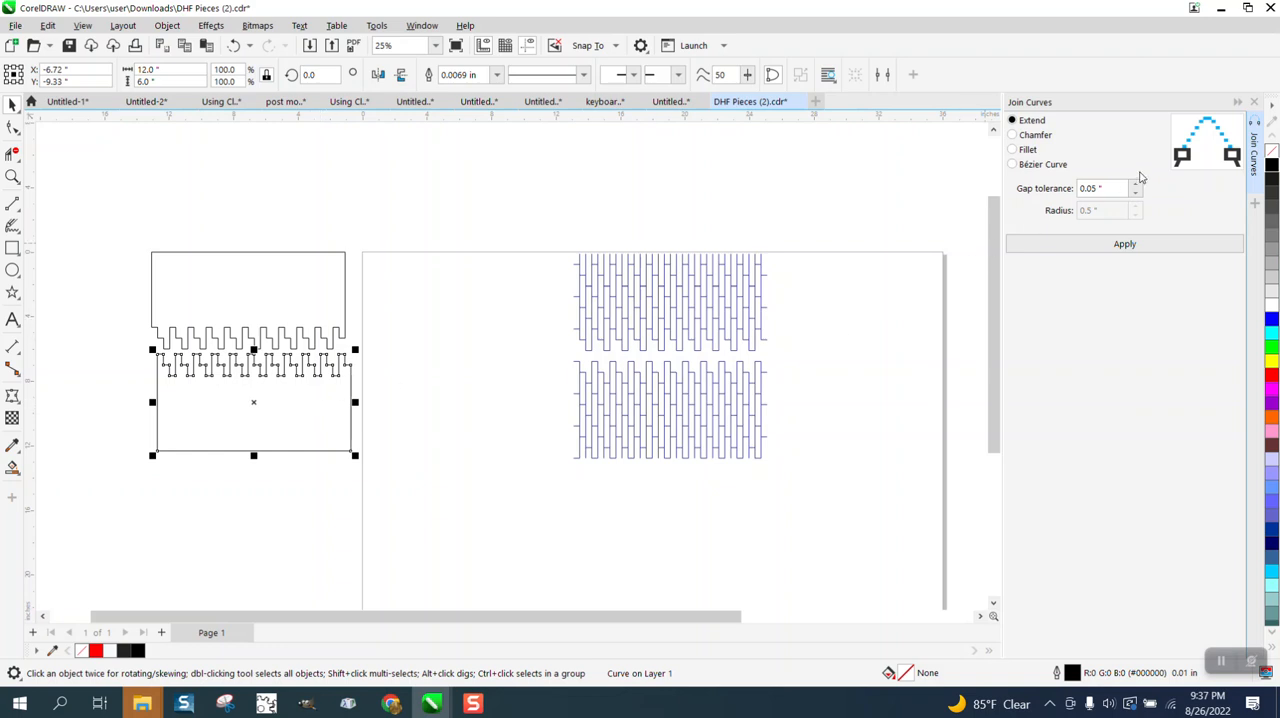
pyautogui.click(211, 25)
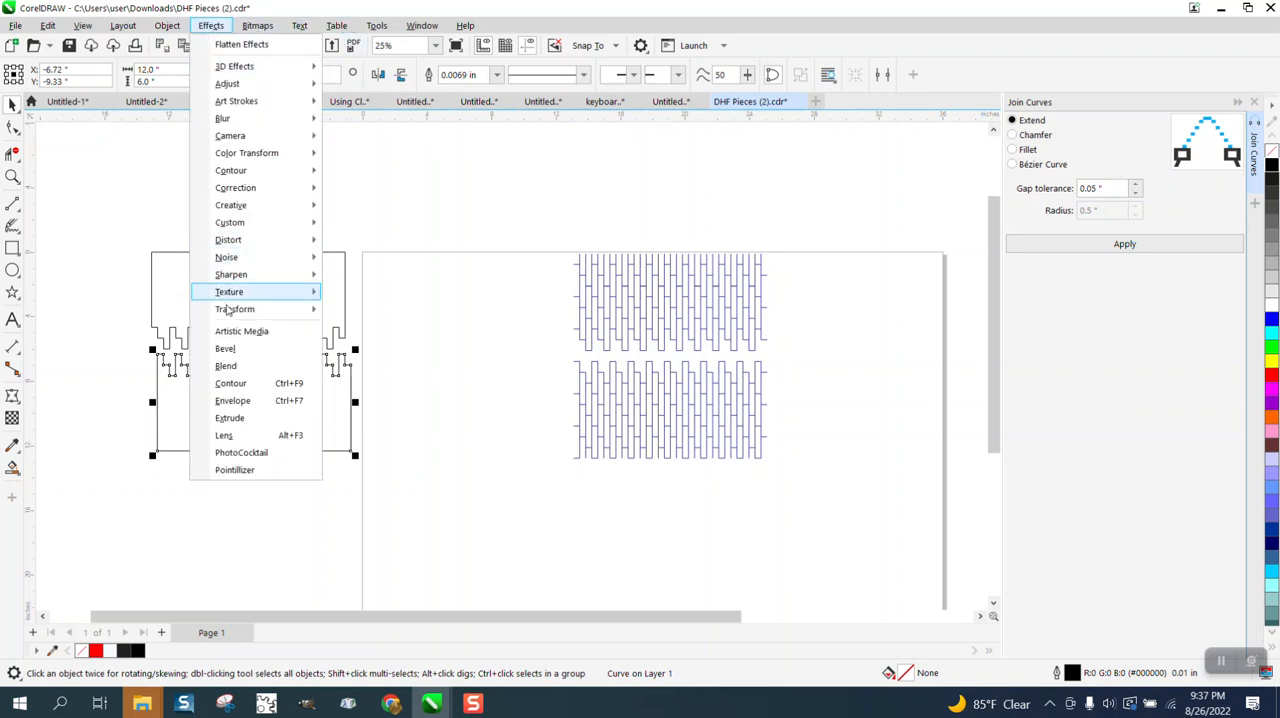
pyautogui.click(238, 385)
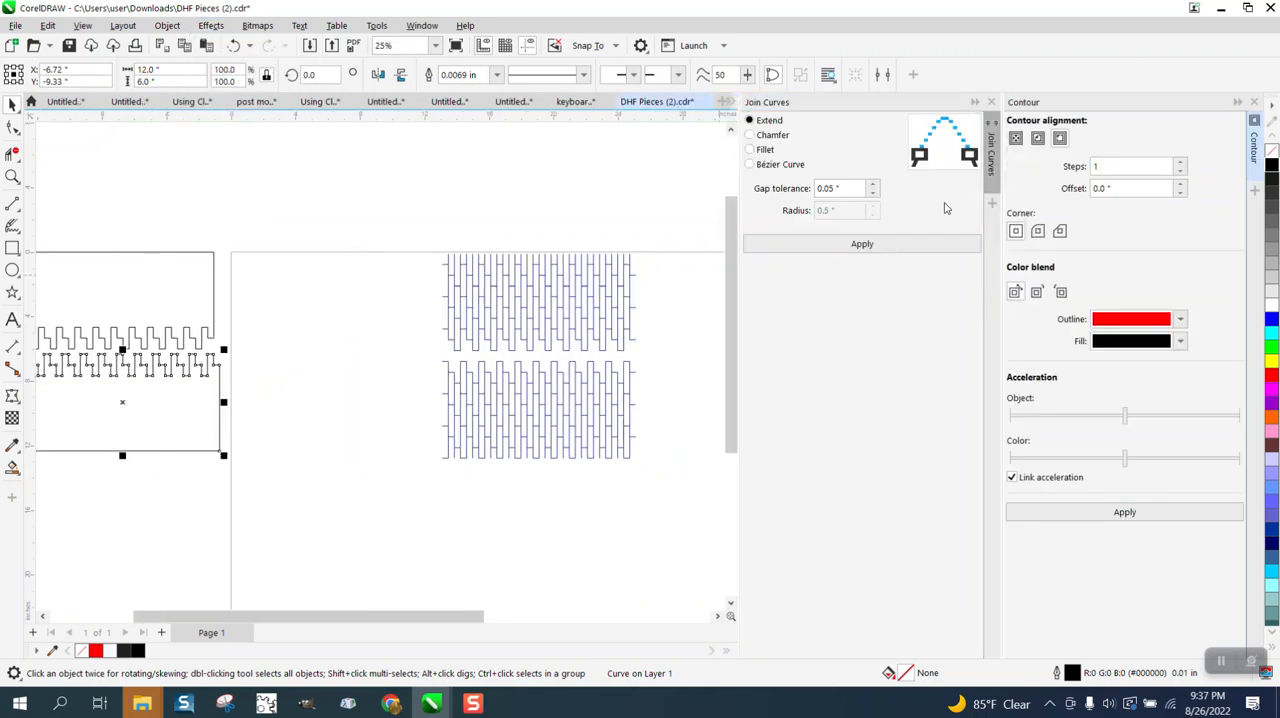
pyautogui.click(991, 104)
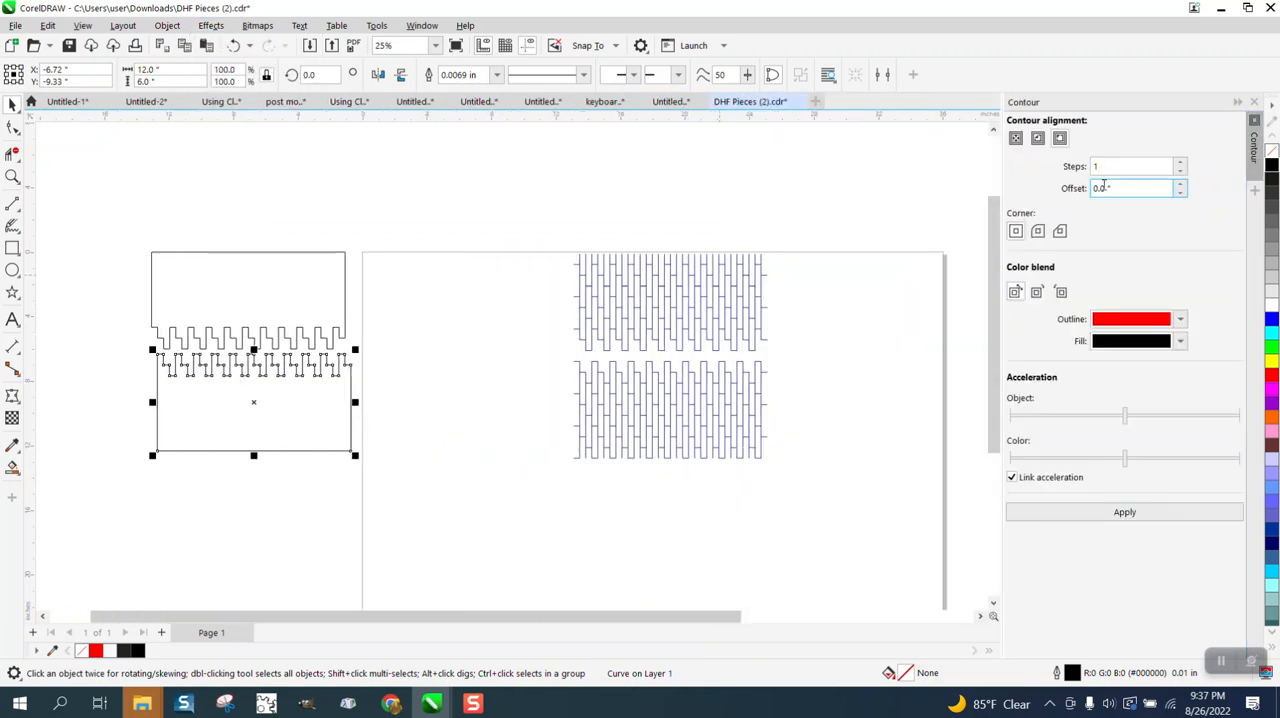
pyautogui.write('.003')
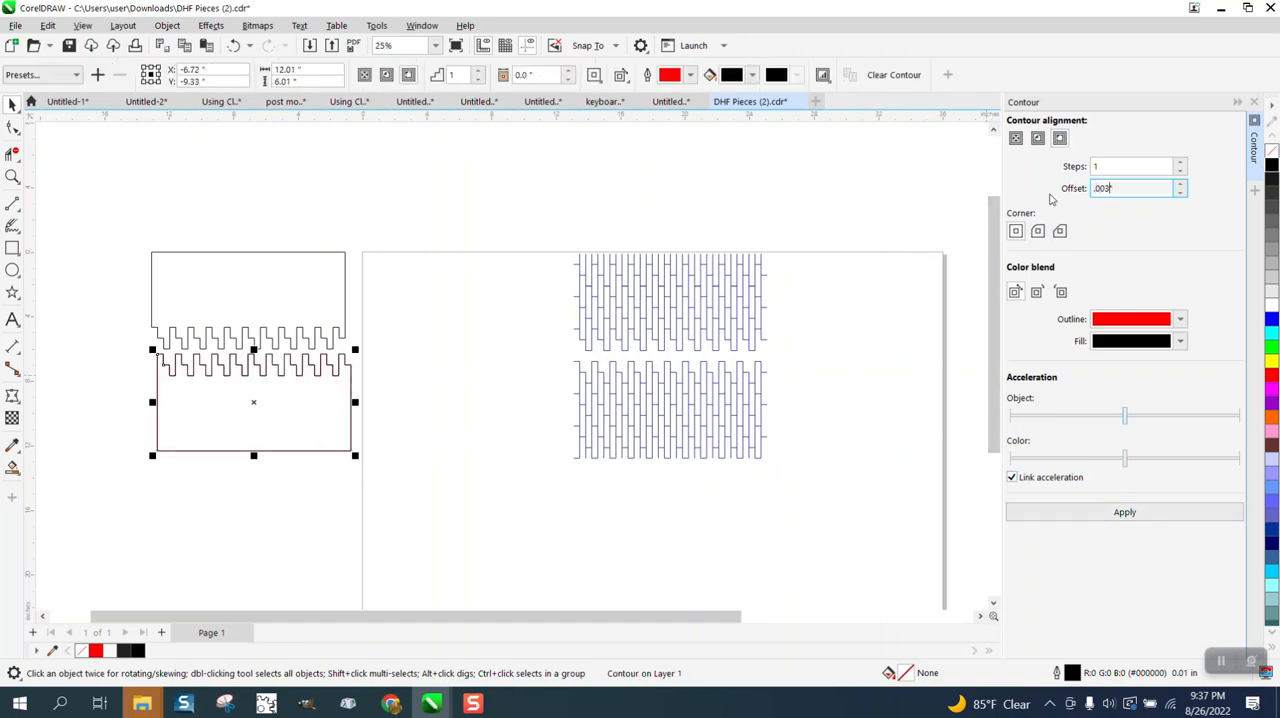
pyautogui.click(1150, 522)
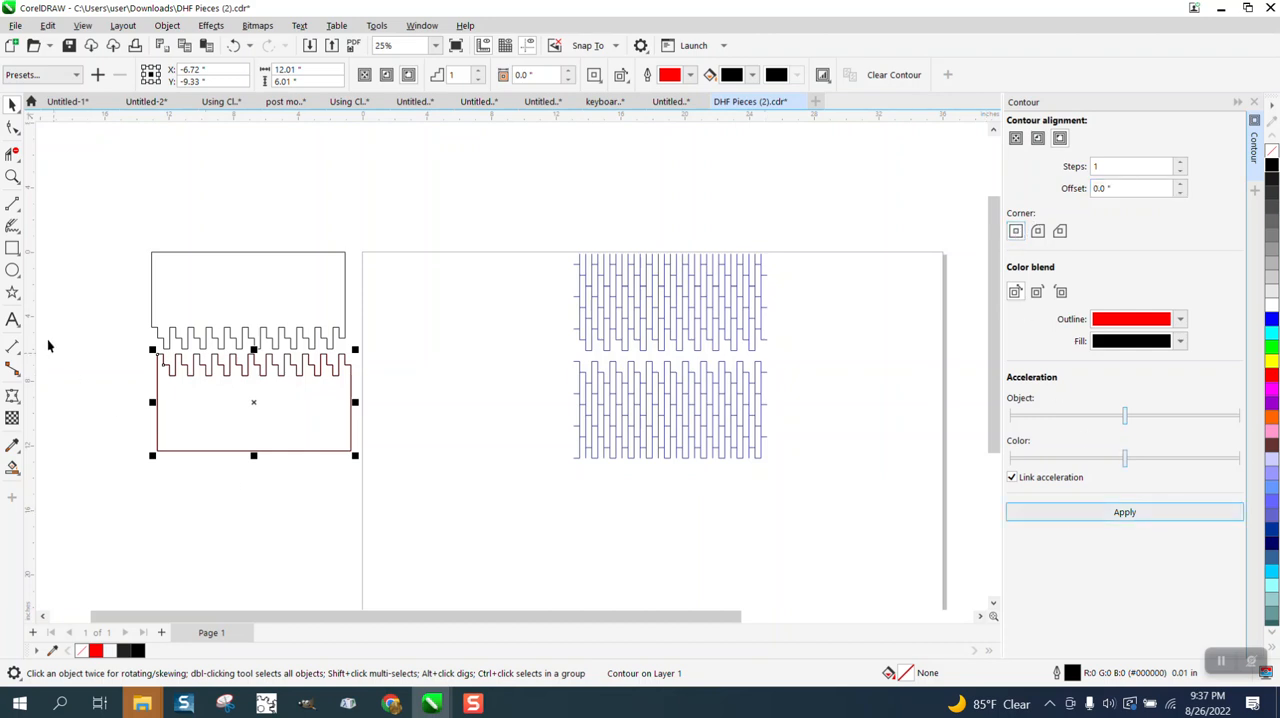
# Inspect the contour along the lower panel's first teeth and break the contour apart from its original black outline
pyautogui.click(11, 178)
pyautogui.moveTo(143, 345); pyautogui.dragTo(233, 388)
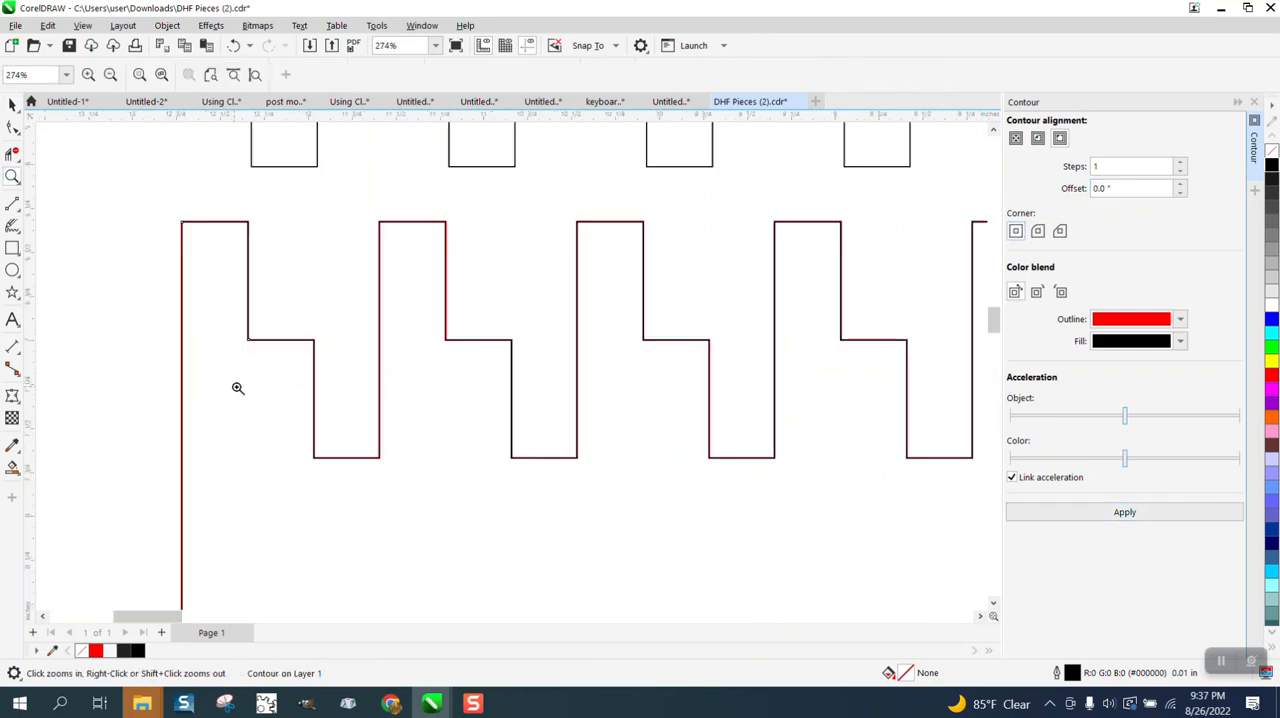
pyautogui.click(297, 249)
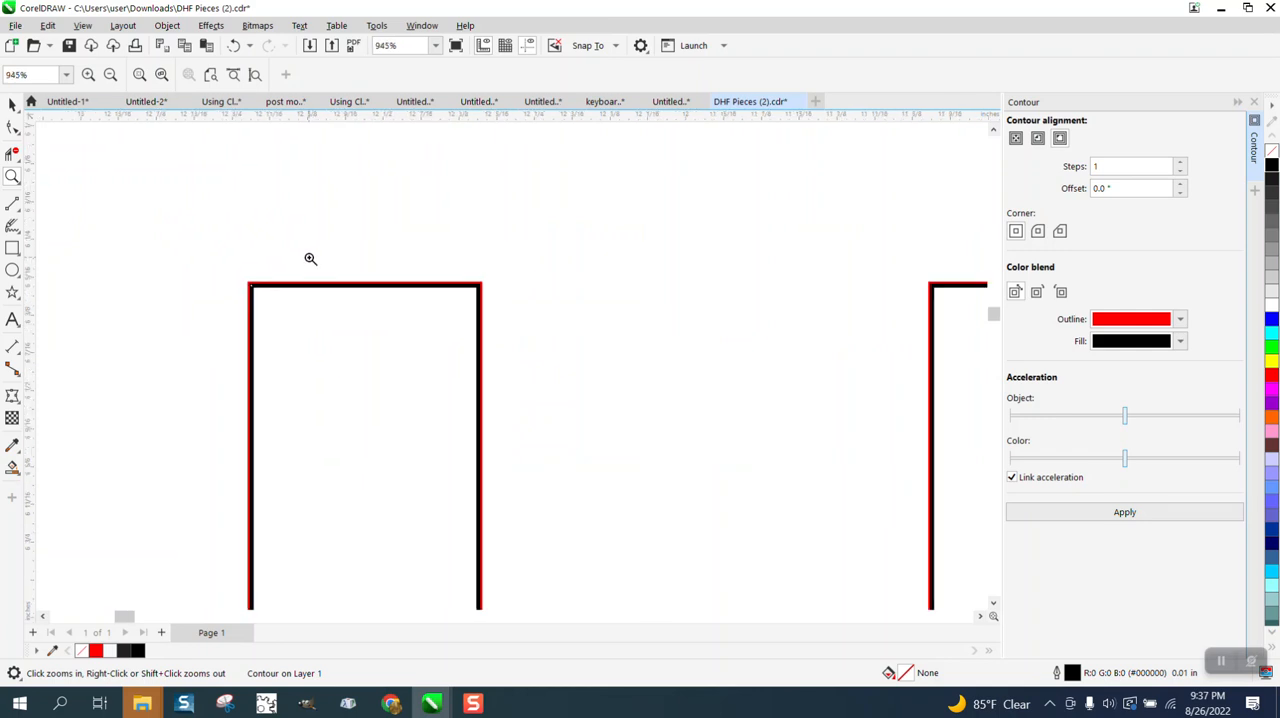
pyautogui.scroll(-1, 202, 233)
pyautogui.press('space')
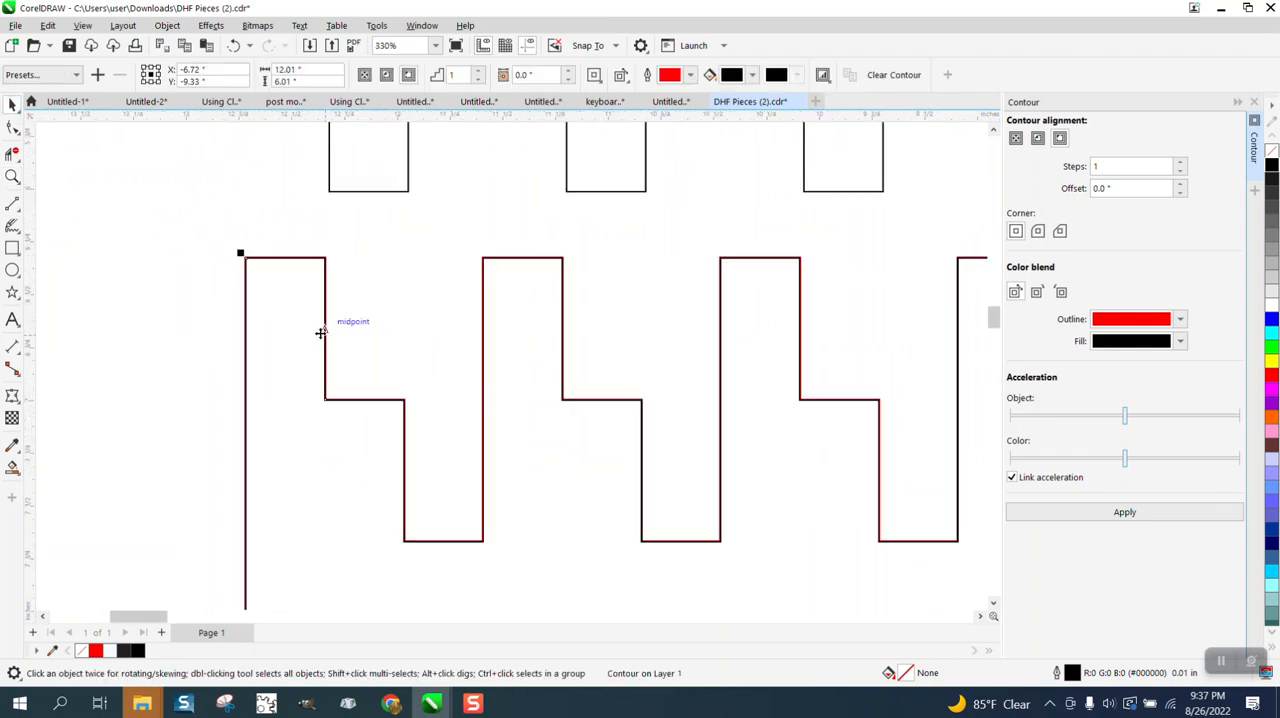
pyautogui.click(211, 25)
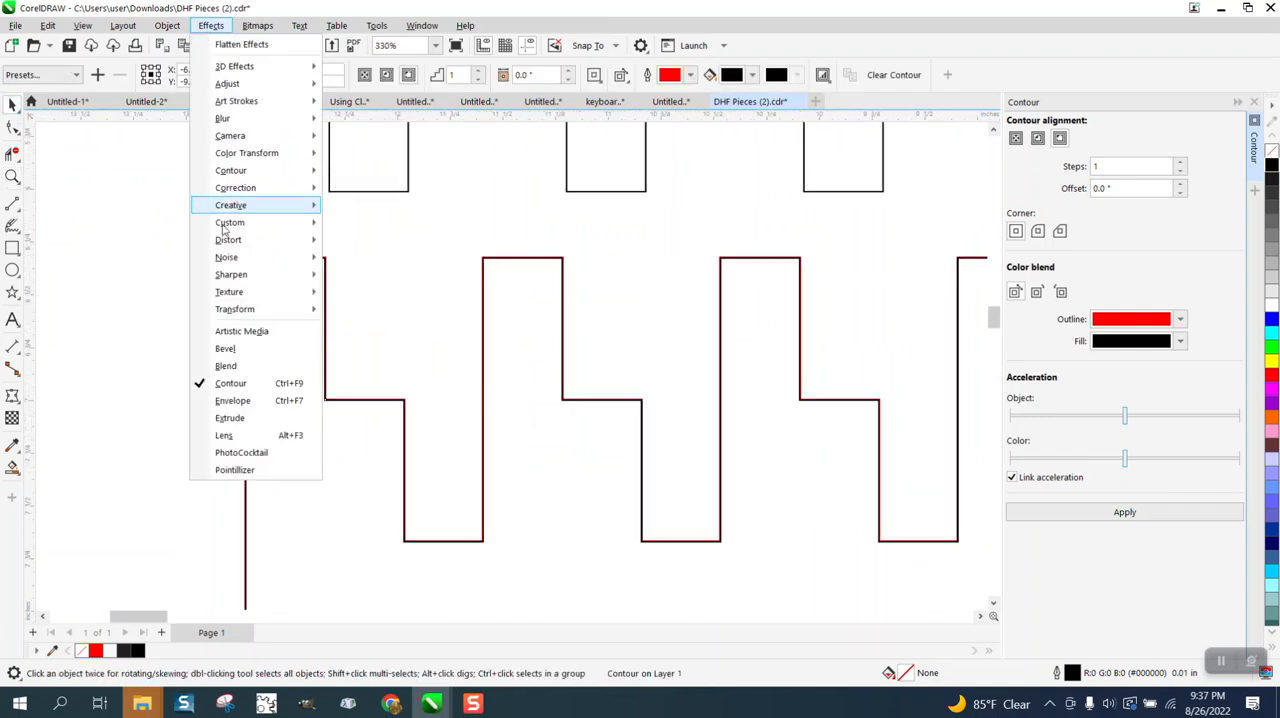
pyautogui.click(176, 28)
pyautogui.click(167, 25)
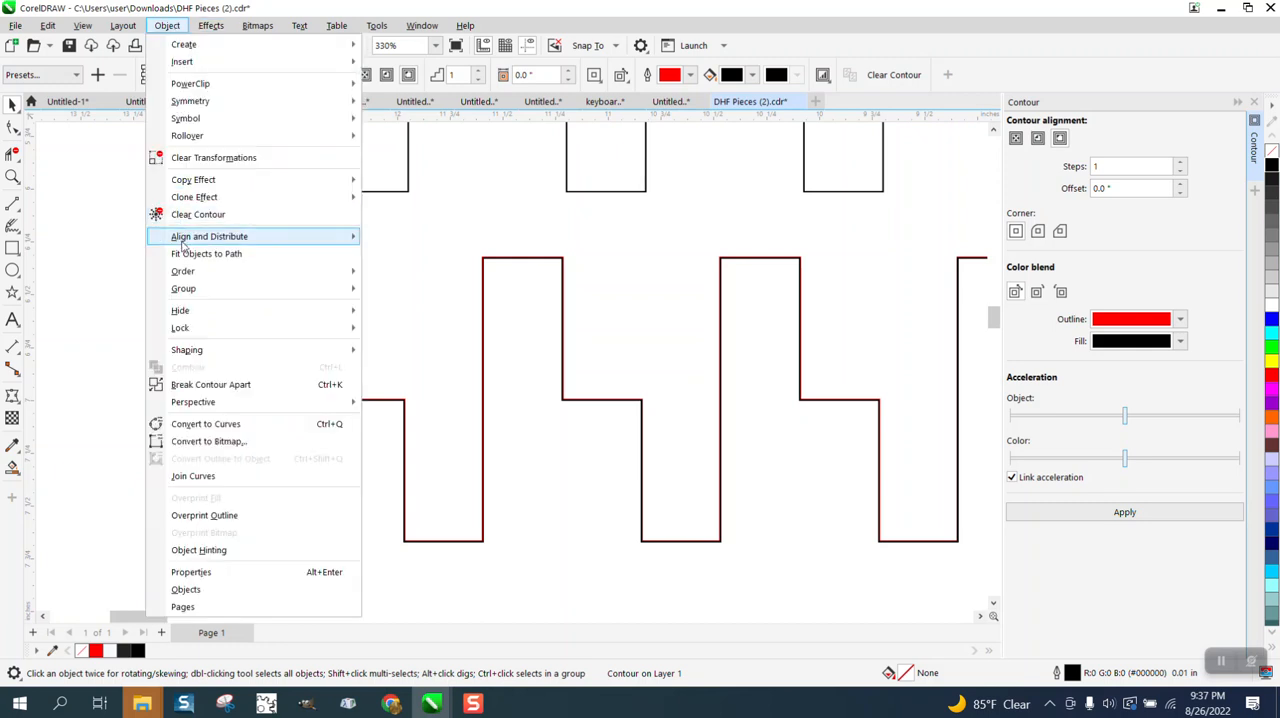
pyautogui.click(224, 386)
pyautogui.click(116, 371)
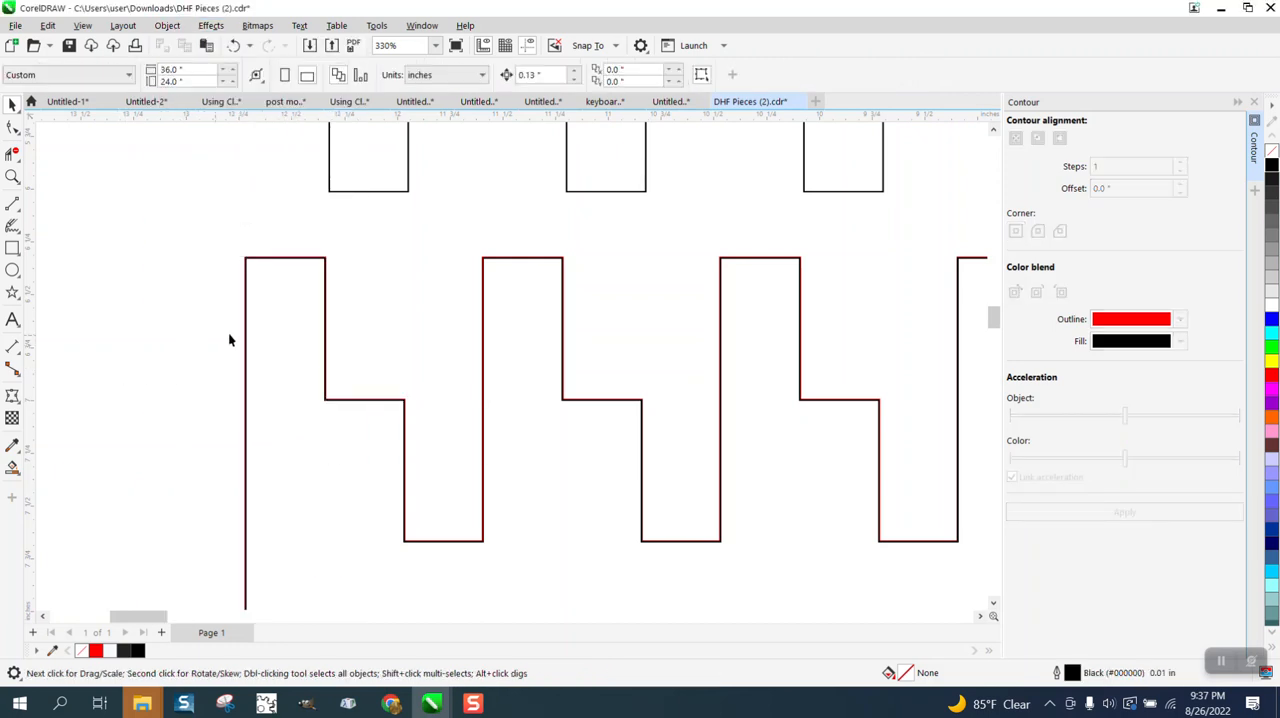
# Move the lower panel's original black outline onto the page and place a copy of the upper panel's outline above it
pyautogui.scroll(-2, 277, 322)
pyautogui.scroll(-4, 299, 314)
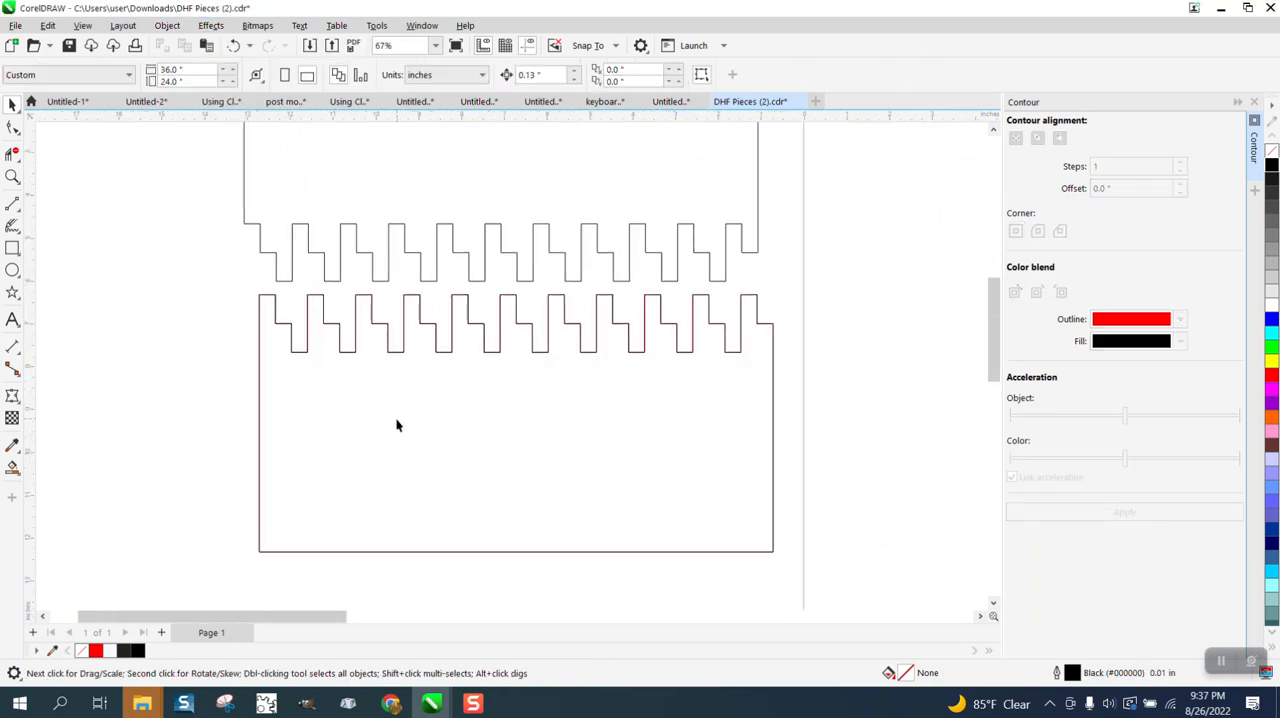
pyautogui.moveTo(396, 425); pyautogui.dragTo(374, 515)
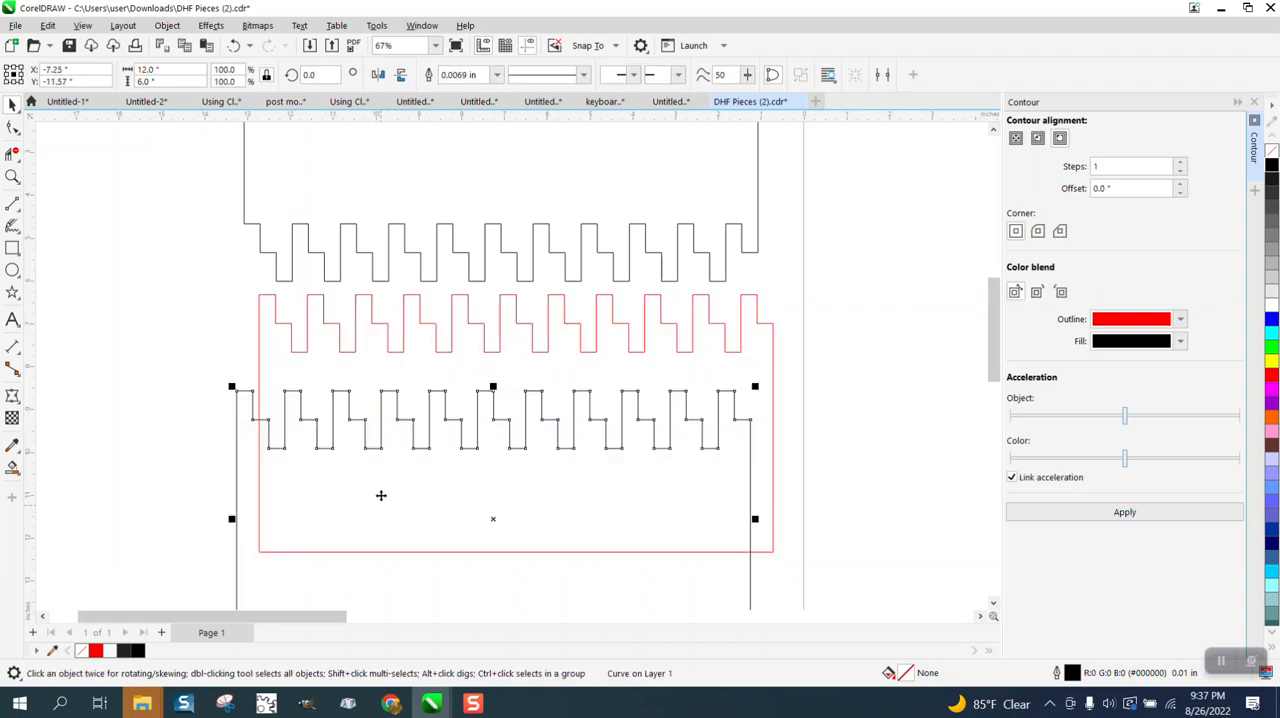
pyautogui.scroll(-2, 381, 495)
pyautogui.moveTo(460, 500); pyautogui.dragTo(782, 503)
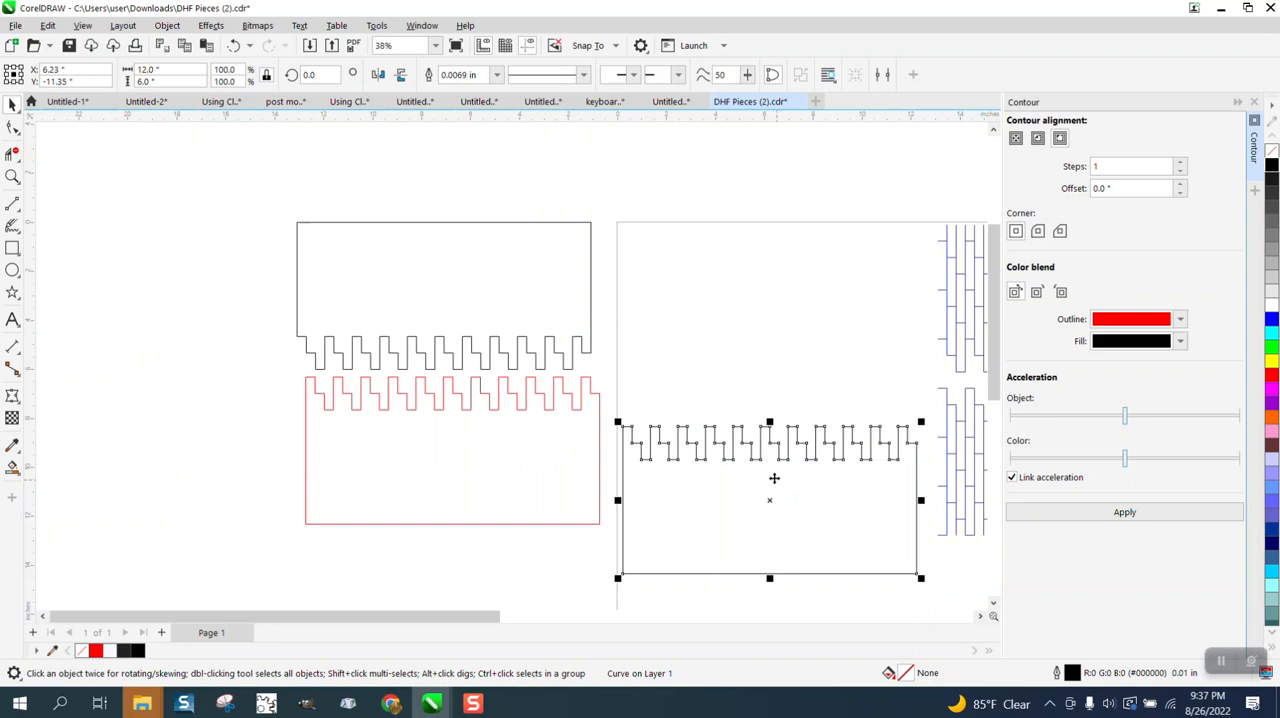
pyautogui.click(575, 312)
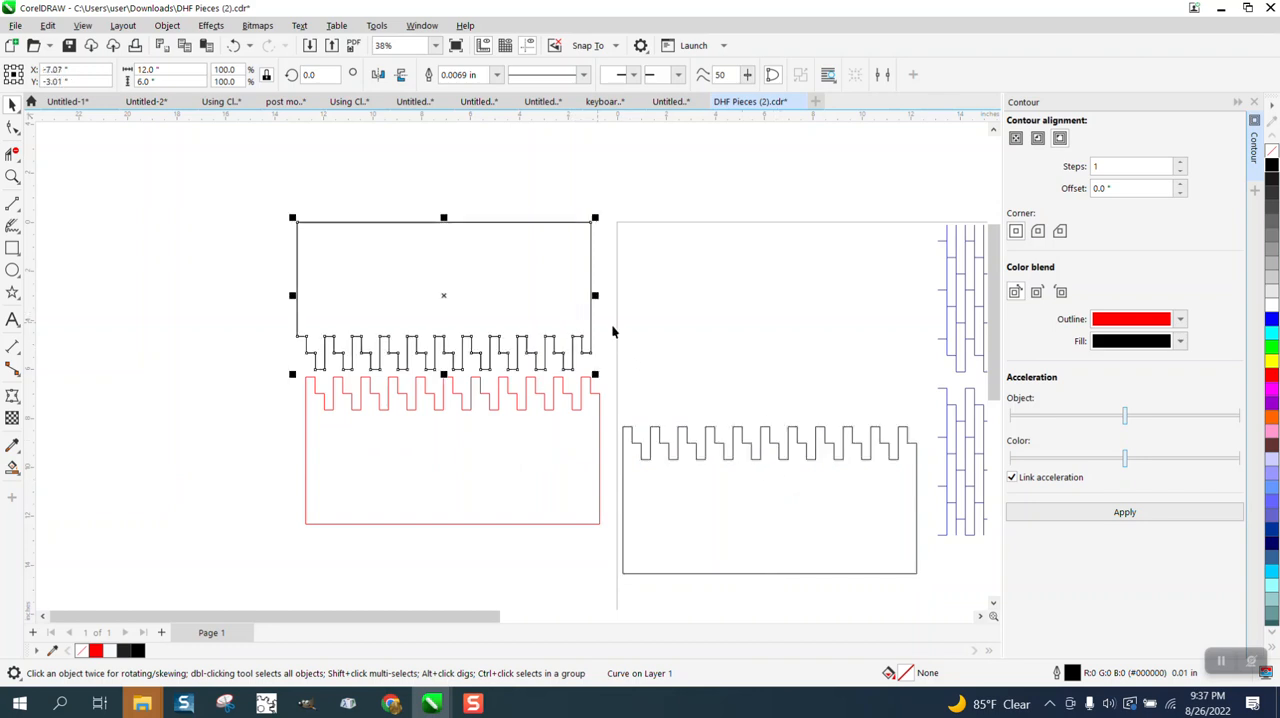
pyautogui.moveTo(459, 301); pyautogui.dragTo(767, 300)
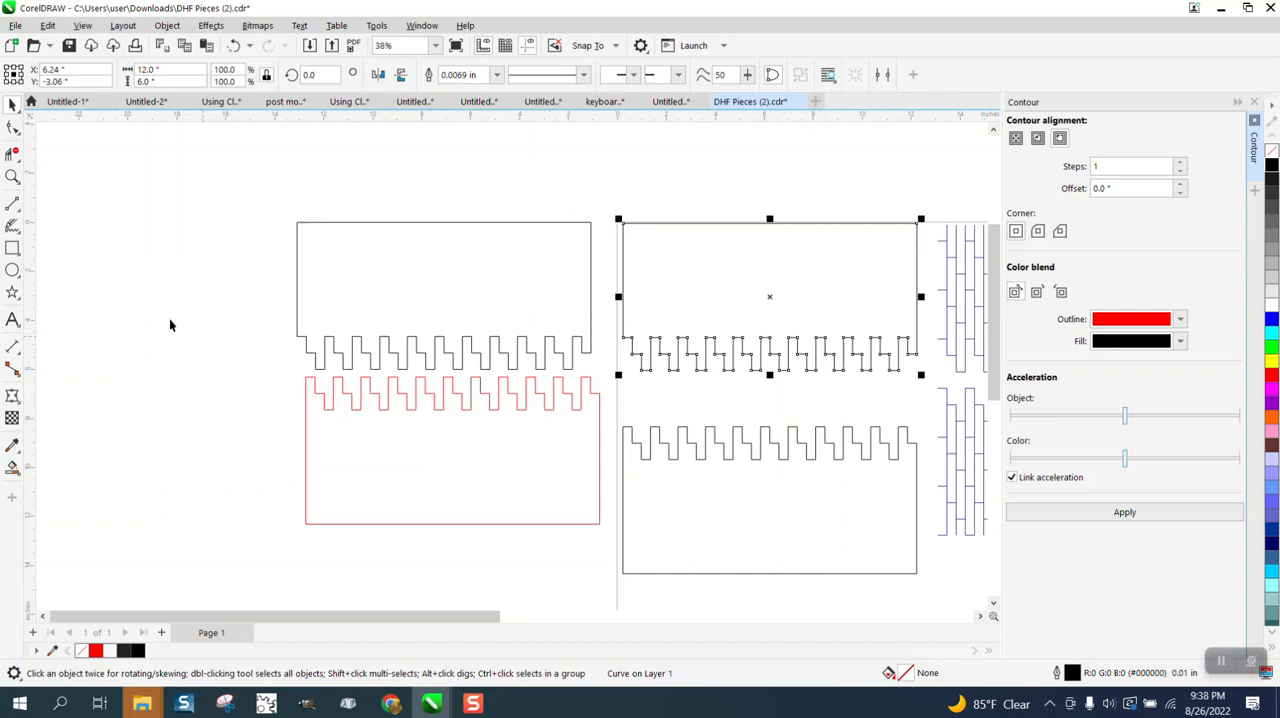
# Fit the red offset outline's teeth against the upper black outline's teeth and examine how closely the edges meet
pyautogui.click(13, 178)
pyautogui.moveTo(257, 292); pyautogui.dragTo(636, 508)
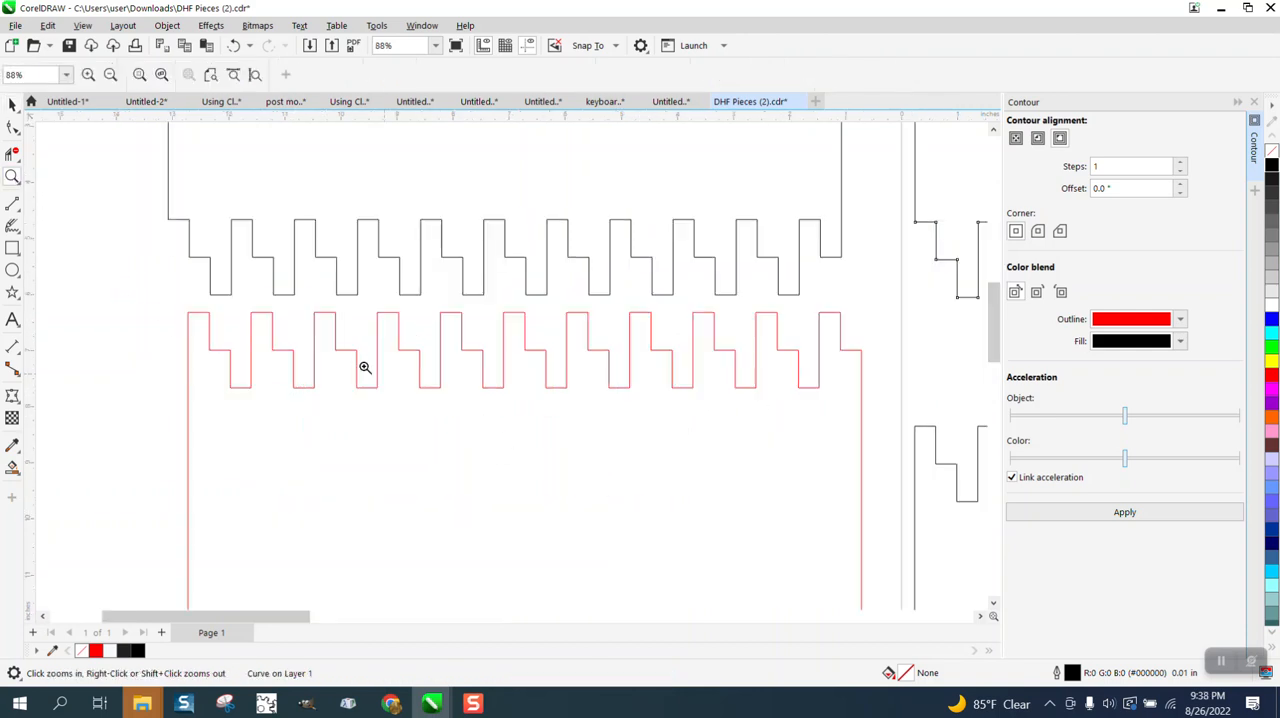
pyautogui.click(12, 104)
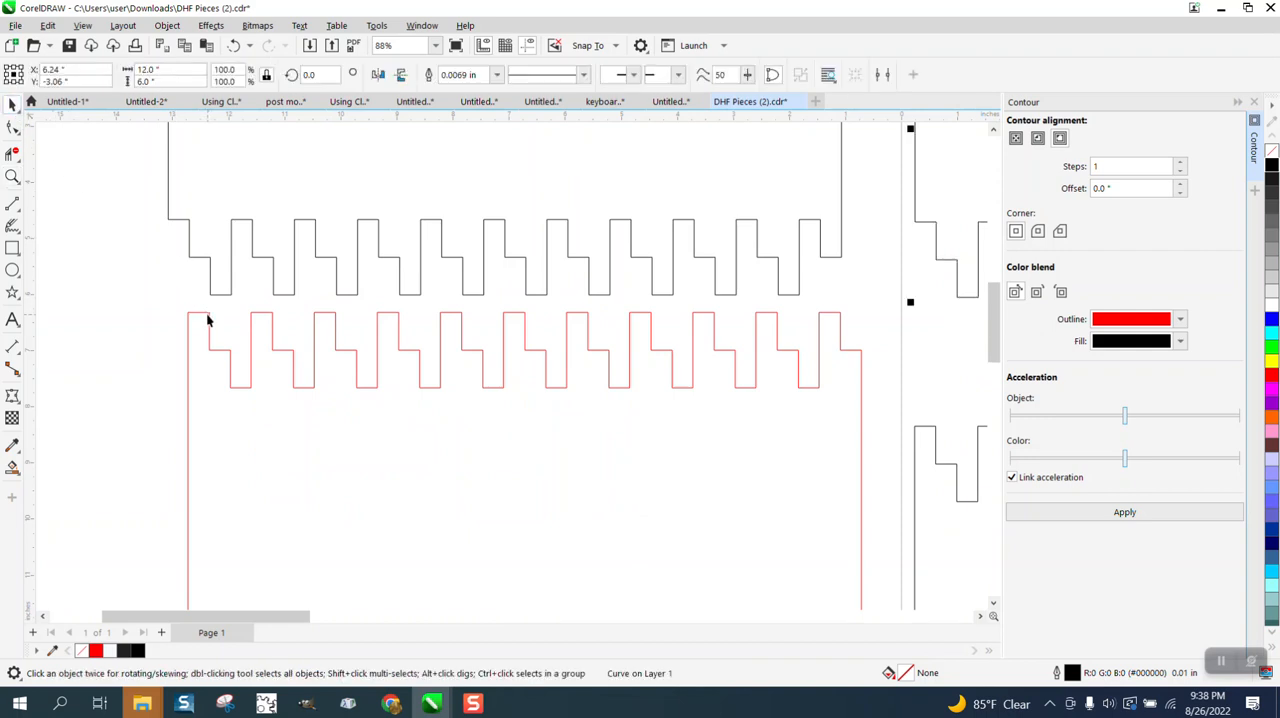
pyautogui.moveTo(208, 320); pyautogui.dragTo(222, 244)
pyautogui.click(12, 177)
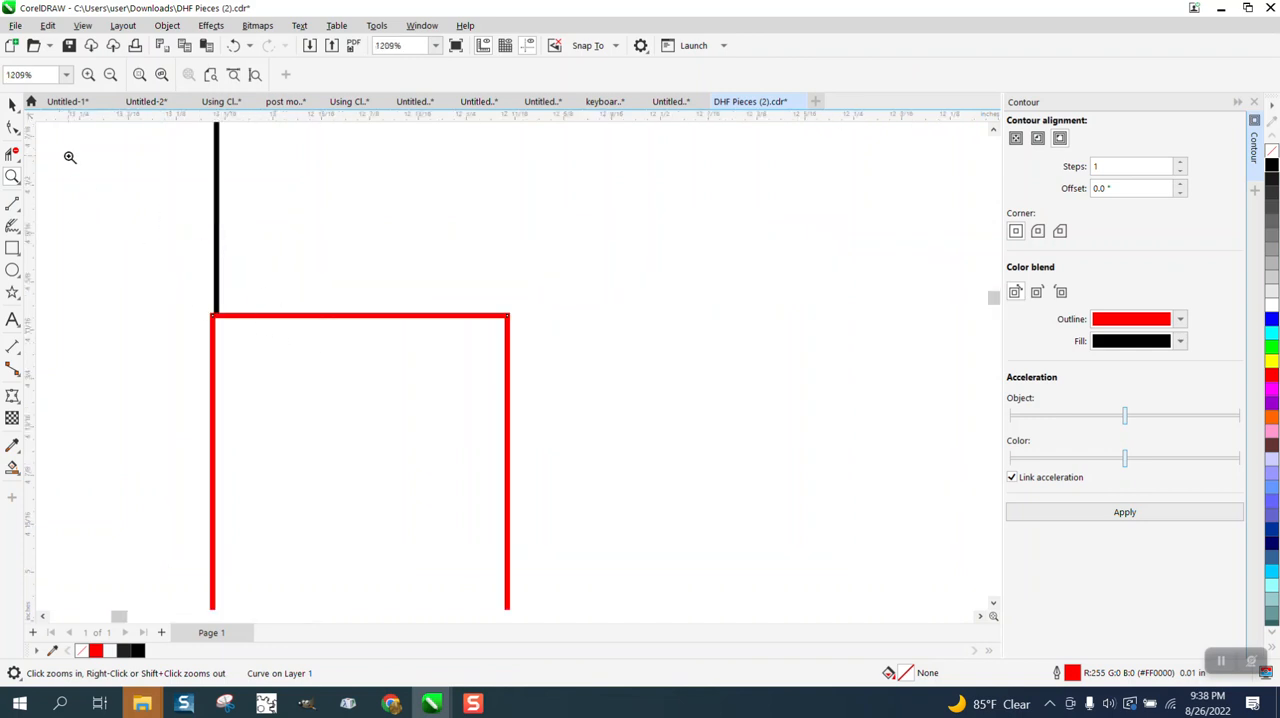
pyautogui.click(12, 105)
pyautogui.scroll(-2, 220, 320)
pyautogui.scroll(-1, 258, 320)
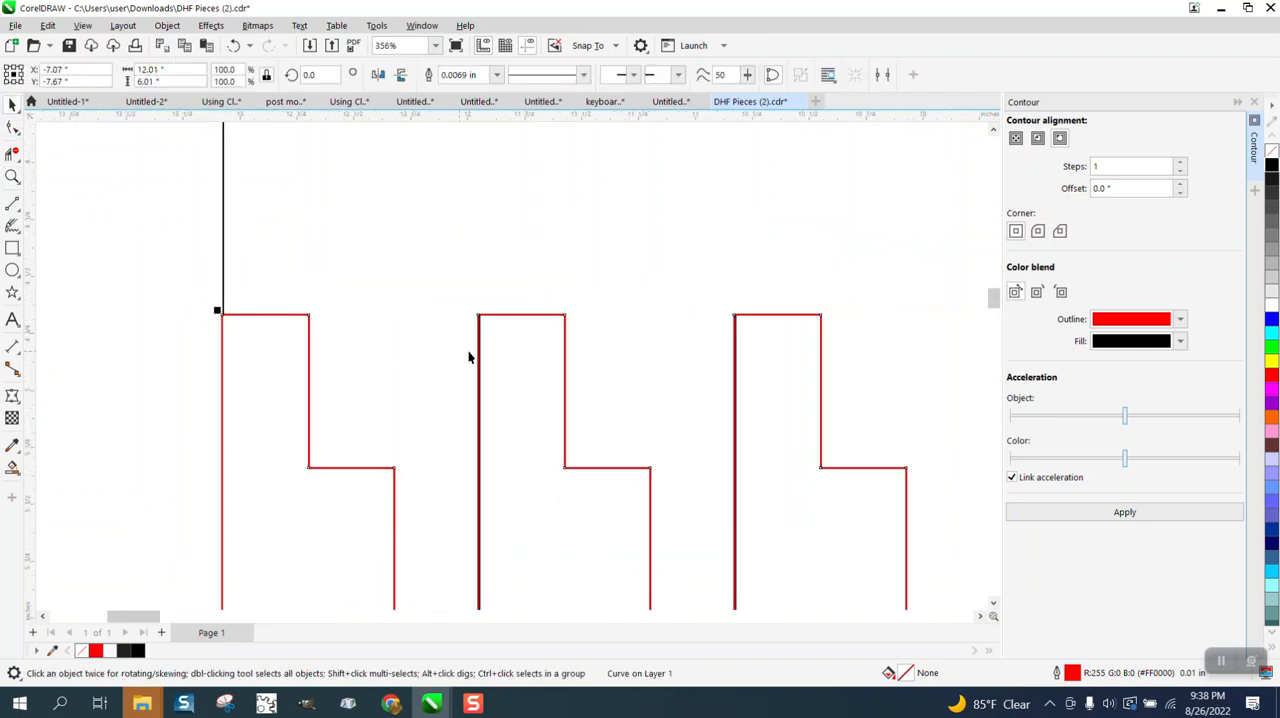
pyautogui.scroll(-2, 482, 342)
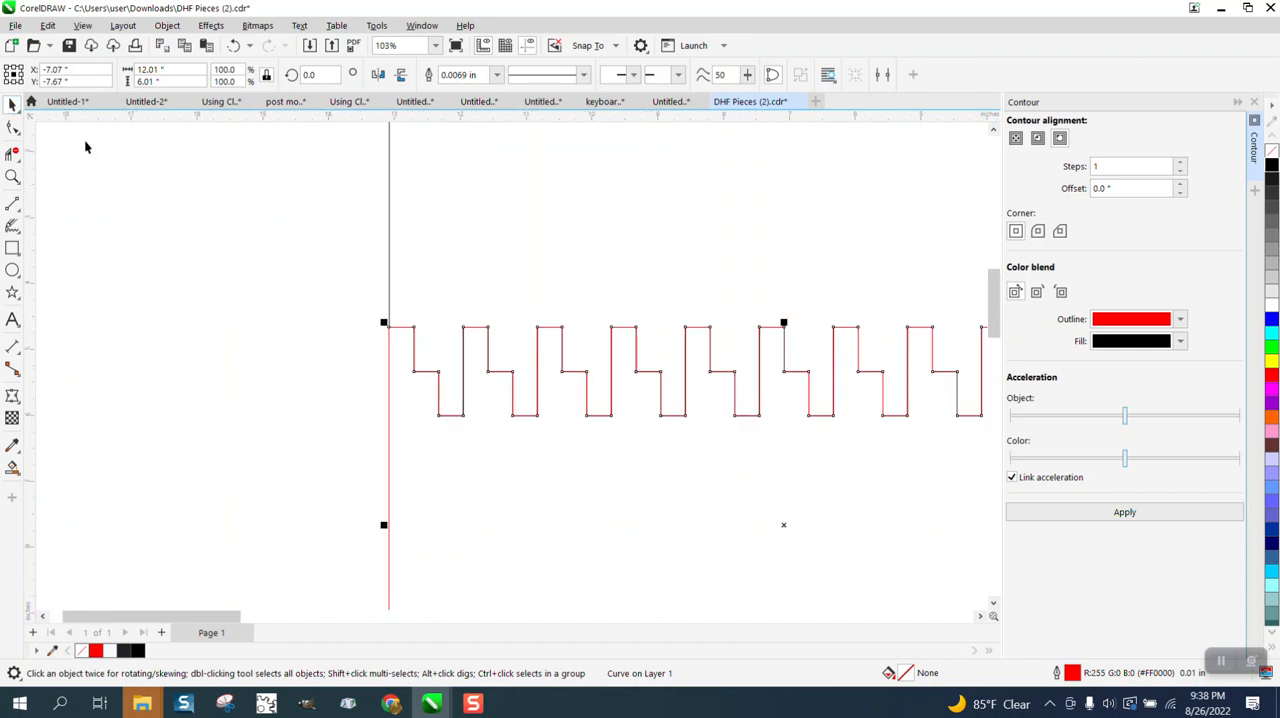
# Move the red outline slightly down from the upper black one and draw a rectangle across the first few teeth of both
pyautogui.scroll(-2, 263, 251)
pyautogui.moveTo(451, 351); pyautogui.dragTo(457, 380)
pyautogui.scroll(-1, 457, 380)
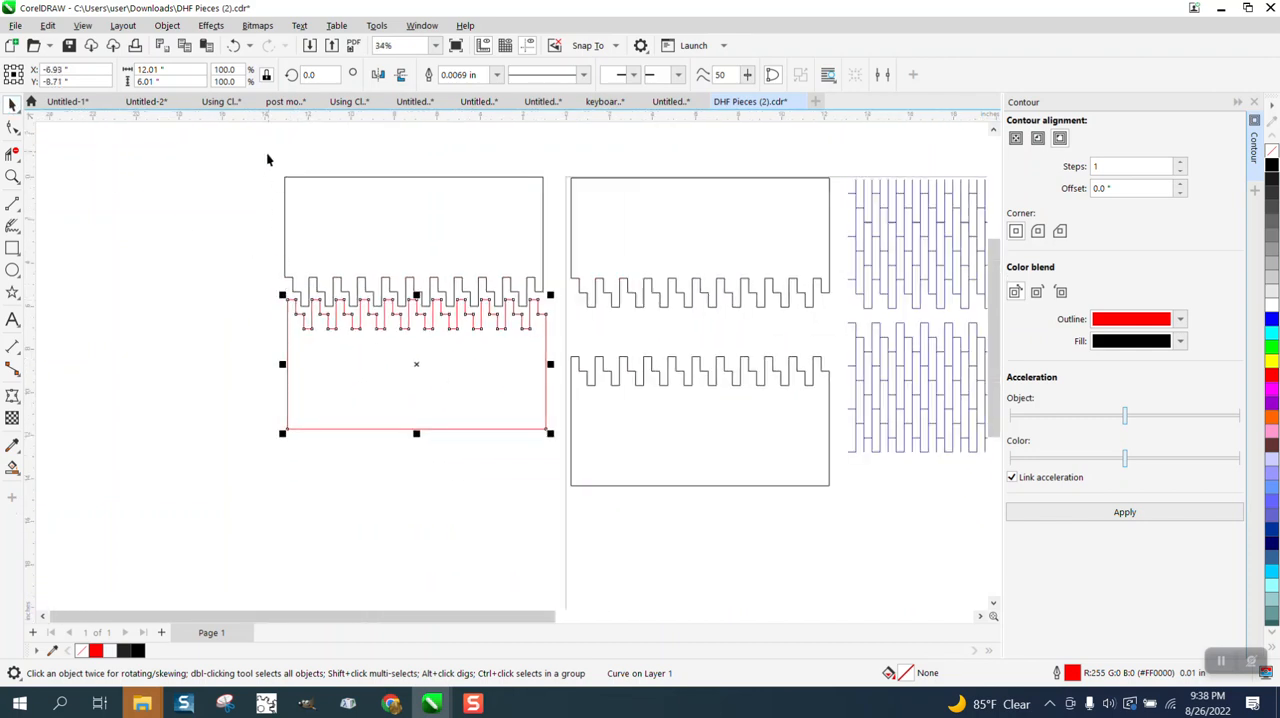
pyautogui.moveTo(267, 160); pyautogui.dragTo(573, 448)
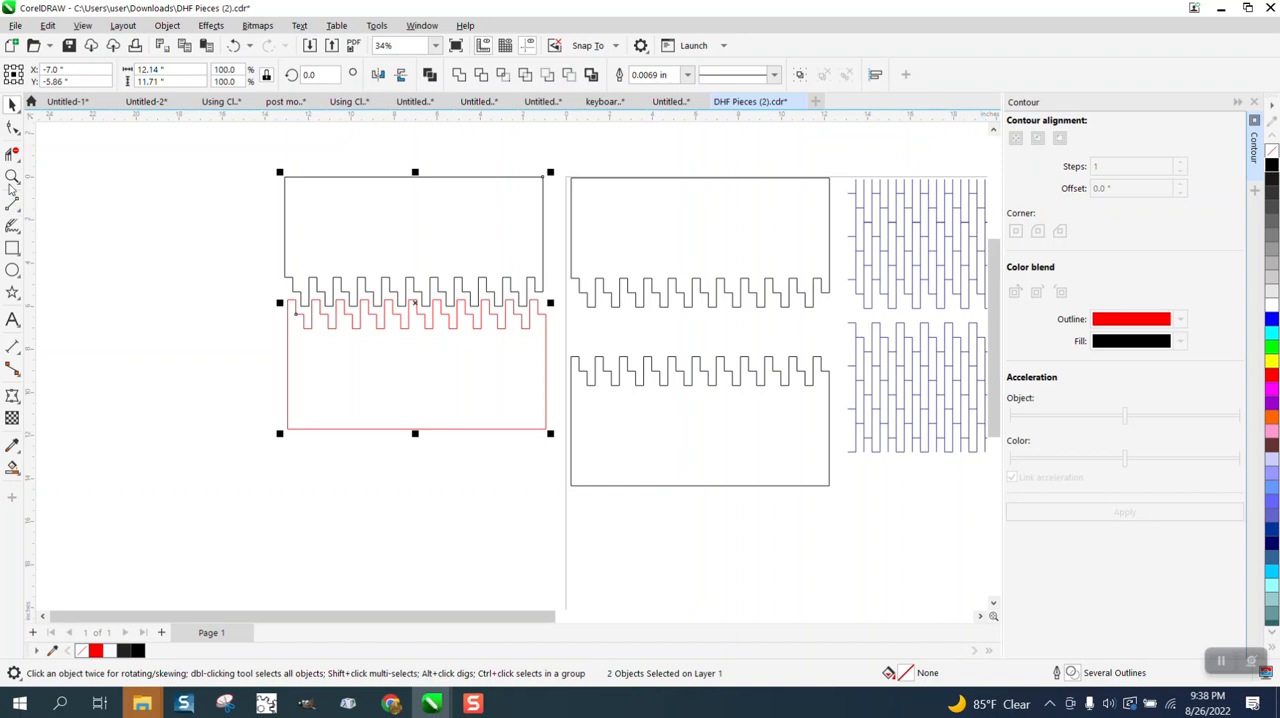
pyautogui.press('z')
pyautogui.moveTo(275, 263); pyautogui.dragTo(514, 403)
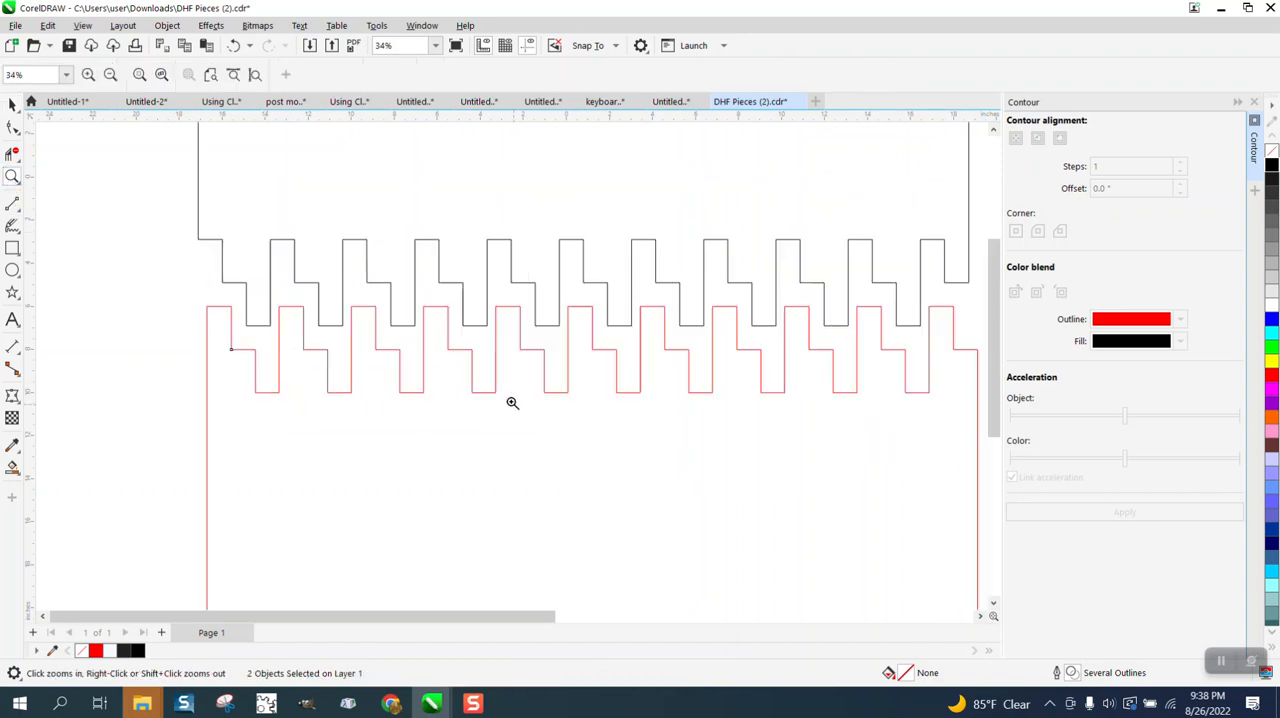
pyautogui.click(12, 248)
pyautogui.moveTo(182, 208); pyautogui.dragTo(403, 413)
# Smart Fill the parts of both panels inside the rectangle black and move the two filled pieces to the left of the panels
pyautogui.click(12, 467)
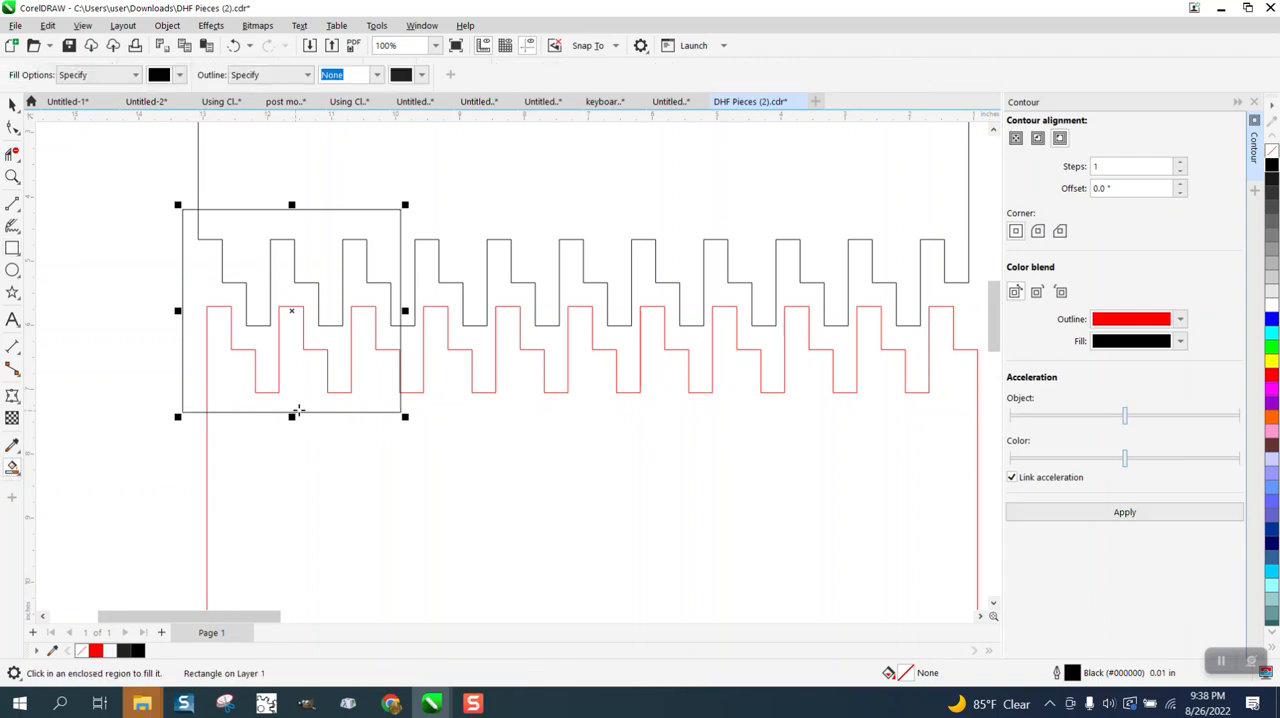
pyautogui.click(308, 386)
pyautogui.click(317, 251)
pyautogui.scroll(-2, 443, 335)
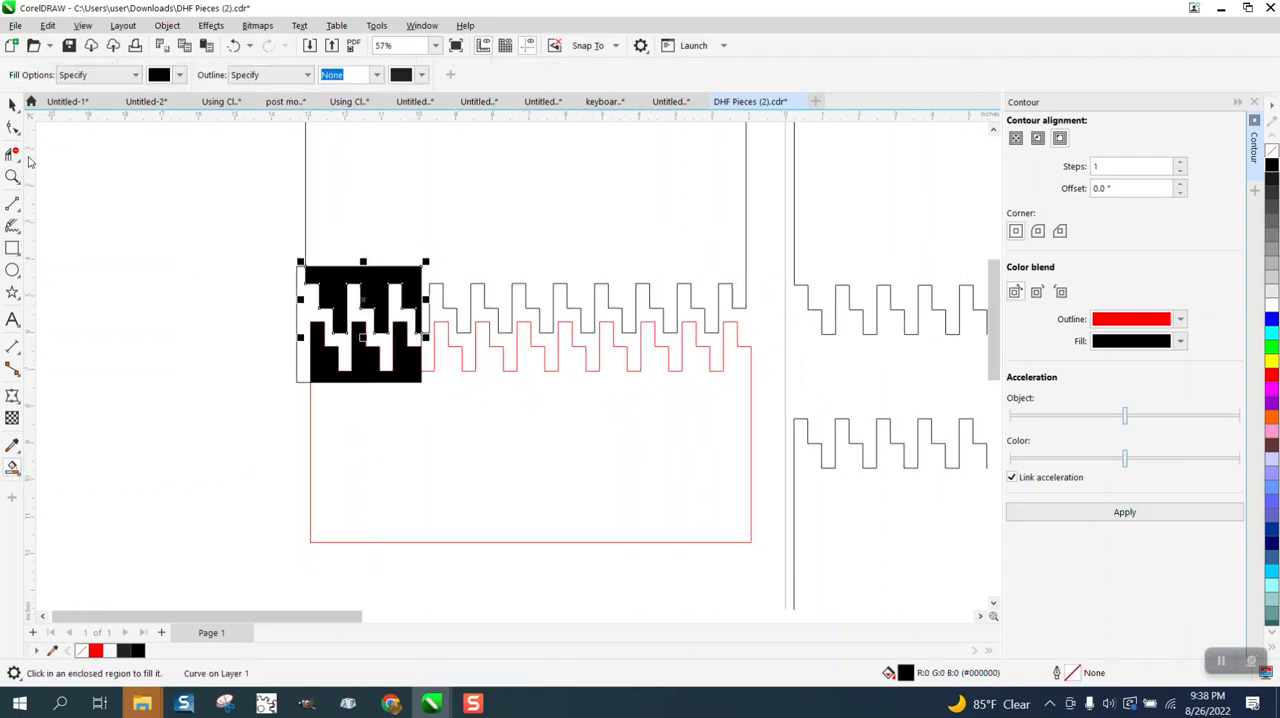
pyautogui.click(12, 104)
pyautogui.moveTo(337, 291); pyautogui.dragTo(173, 249)
pyautogui.moveTo(342, 368); pyautogui.dragTo(177, 352)
# Give the two small toothed test pieces no fill and a red Hairline outline
pyautogui.moveTo(88, 206); pyautogui.dragTo(303, 390)
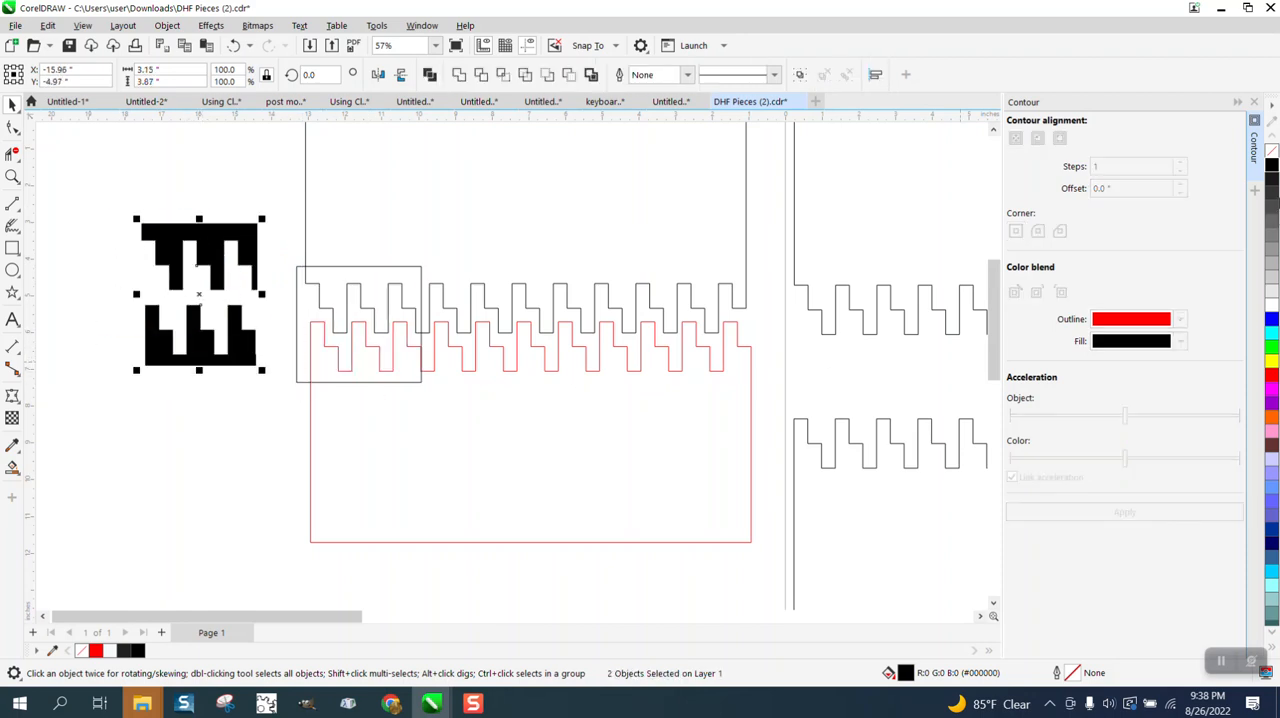
pyautogui.click(1271, 151)
pyautogui.rightClick(1269, 385)
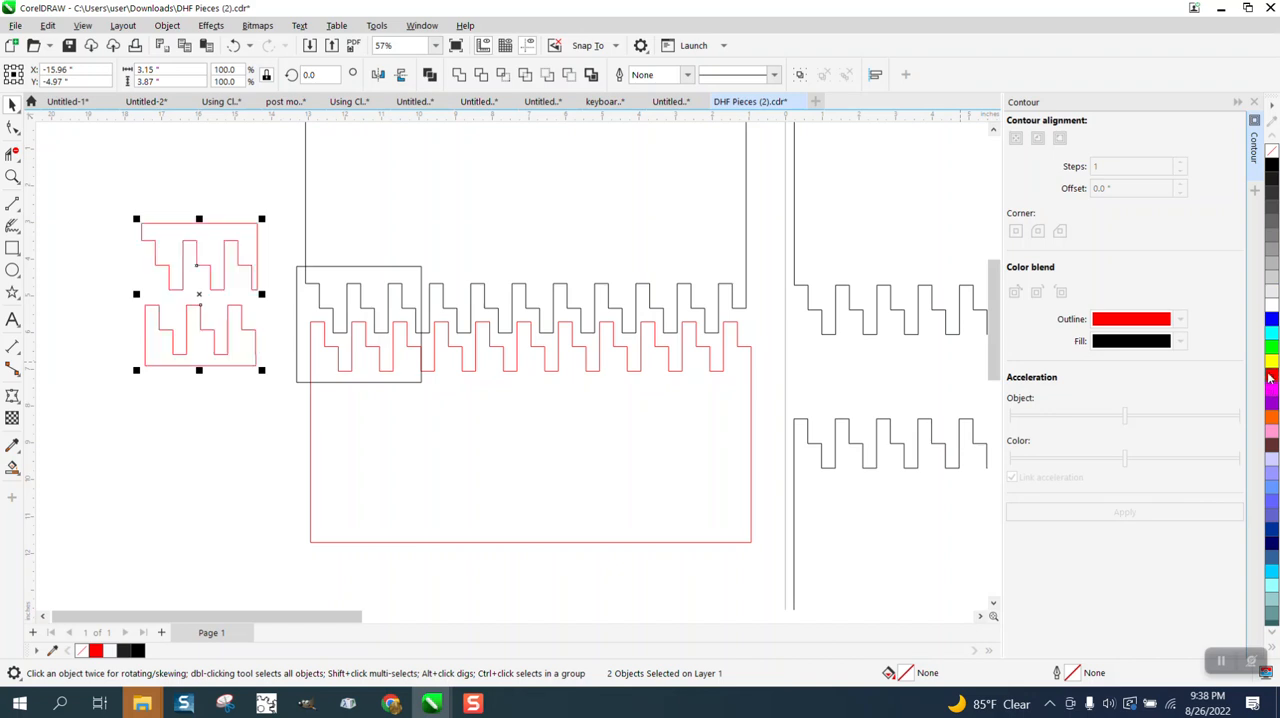
pyautogui.click(686, 75)
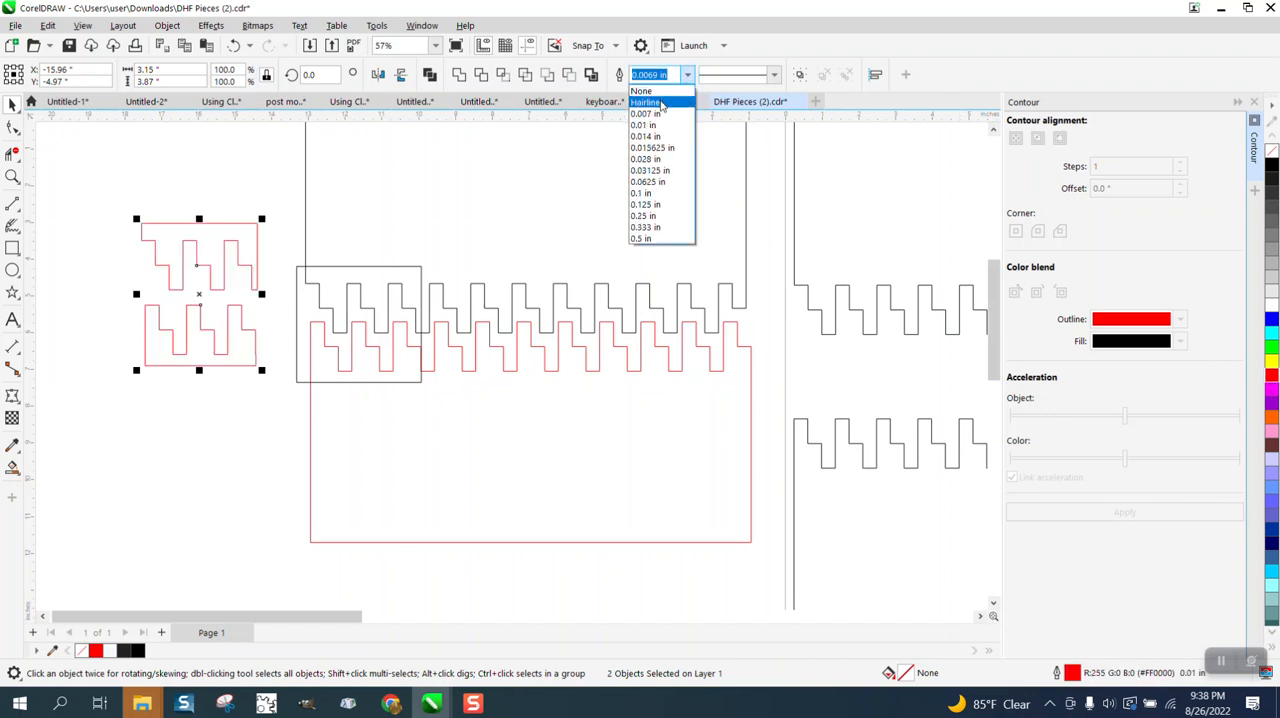
pyautogui.click(655, 101)
# Set the outline width of both the upper black toothed panel and the large red offset panel to Hairline
pyautogui.click(470, 306)
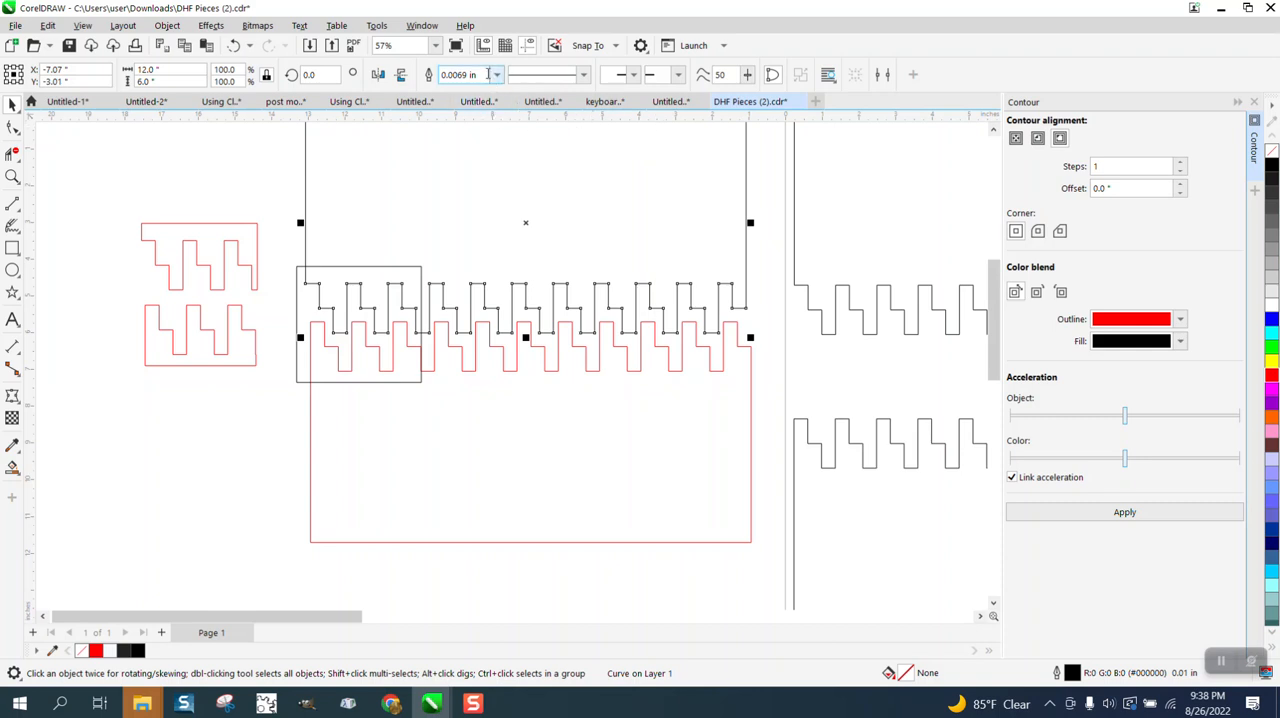
pyautogui.click(440, 75)
pyautogui.click(500, 80)
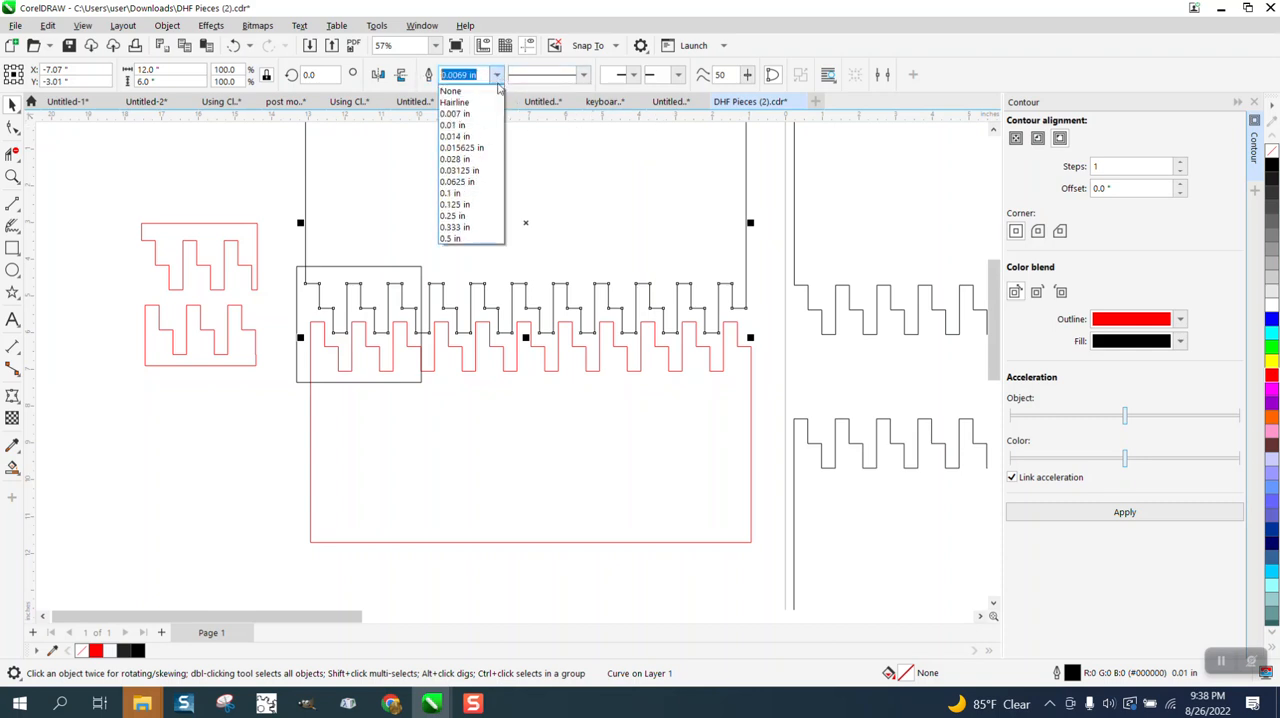
pyautogui.click(477, 101)
pyautogui.click(542, 360)
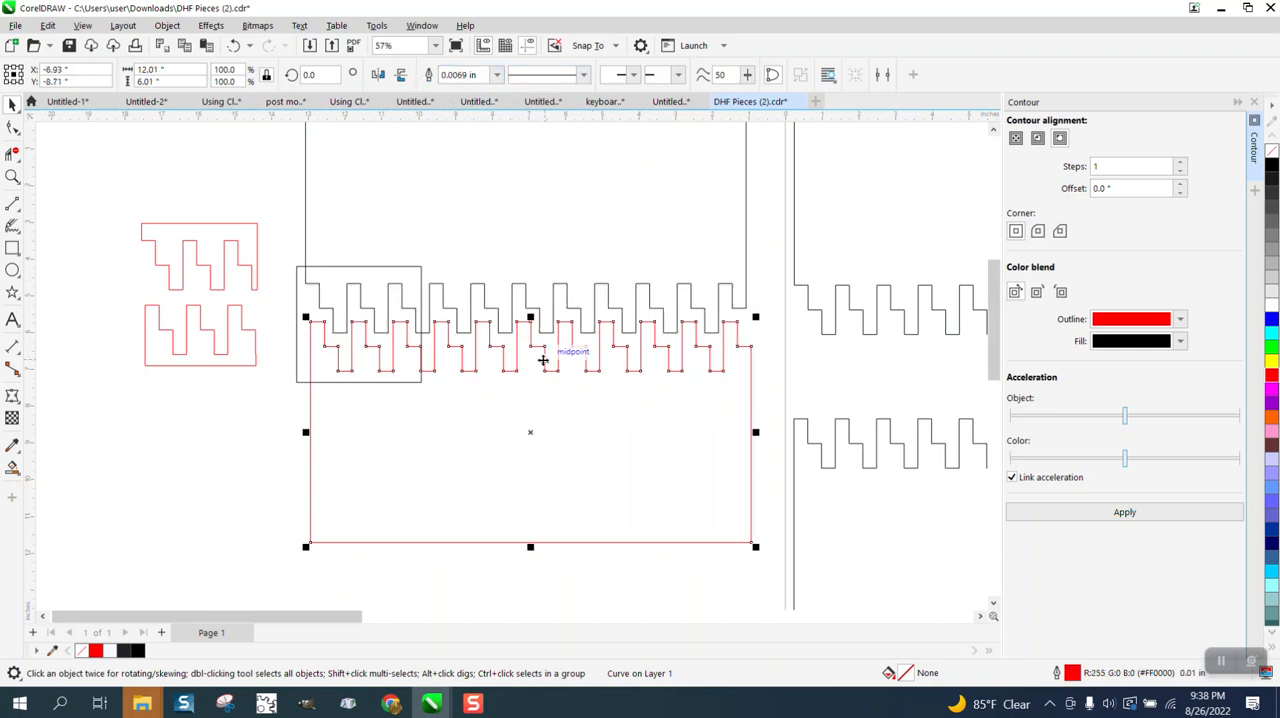
pyautogui.click(496, 74)
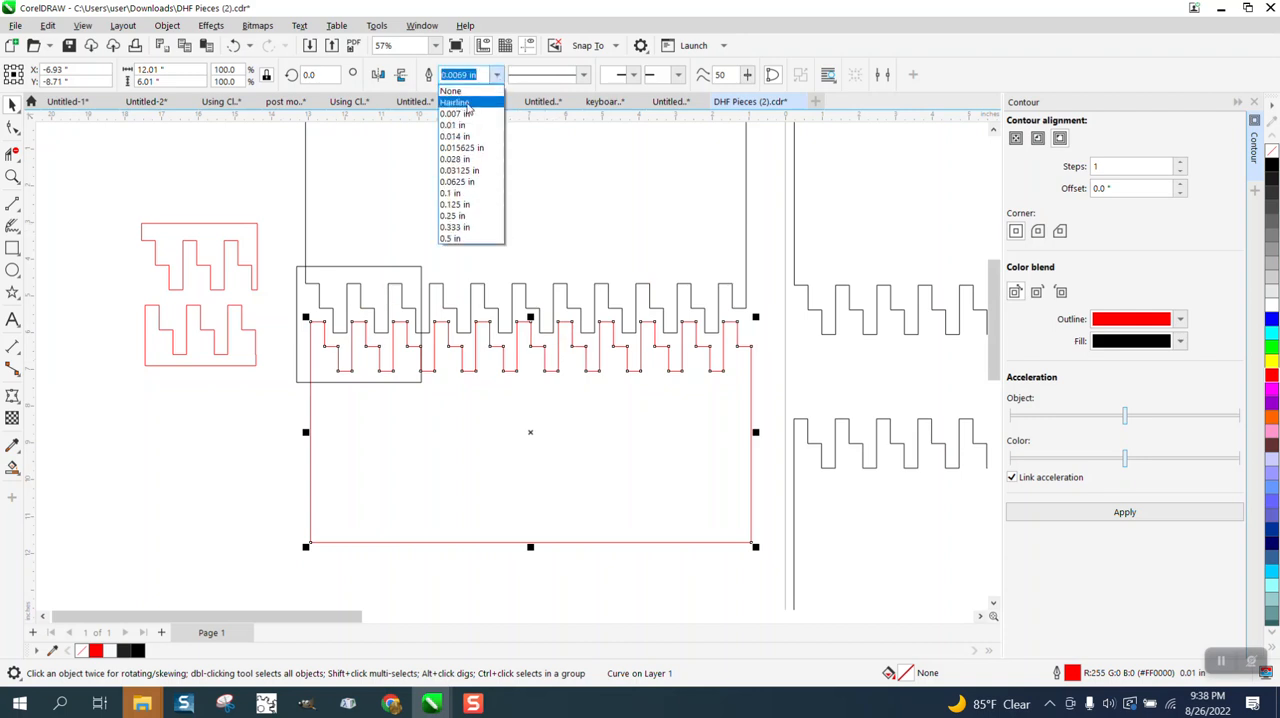
pyautogui.click(468, 101)
# Delete the rectangle across the panels' first teeth and move the upper small test piece down so its teeth nest into the lower one
pyautogui.click(404, 266)
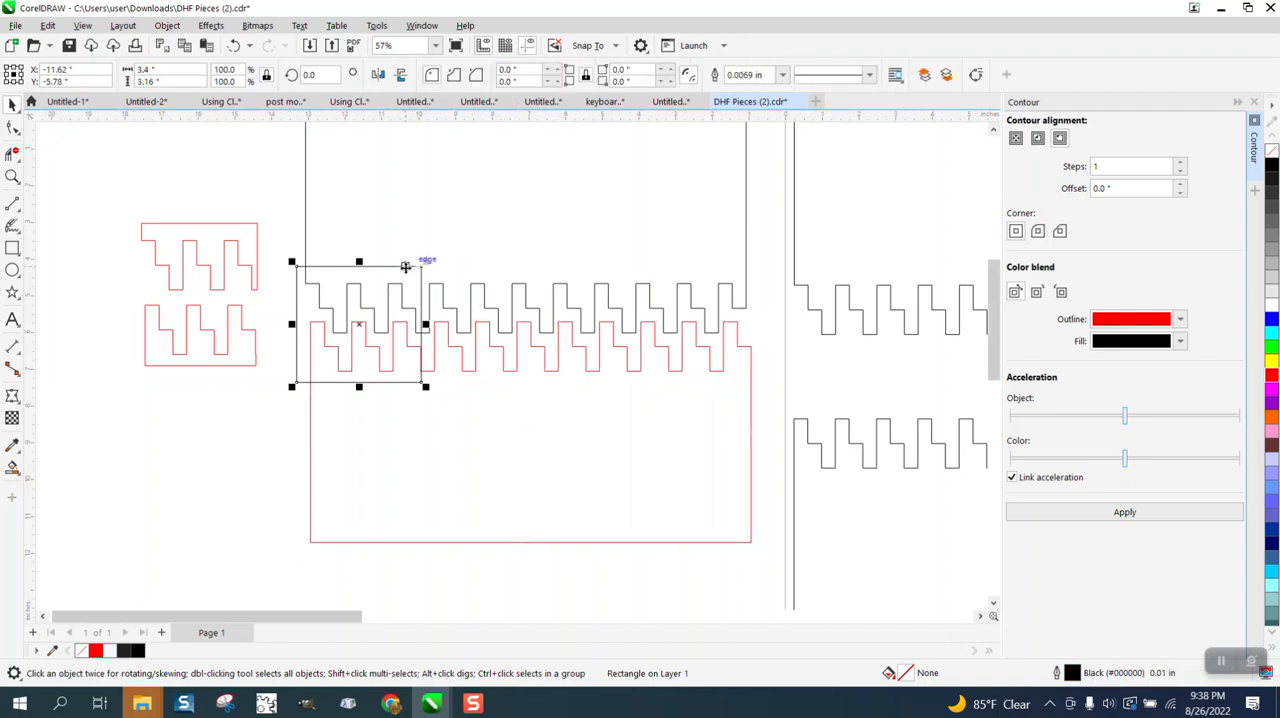
pyautogui.press('Delete')
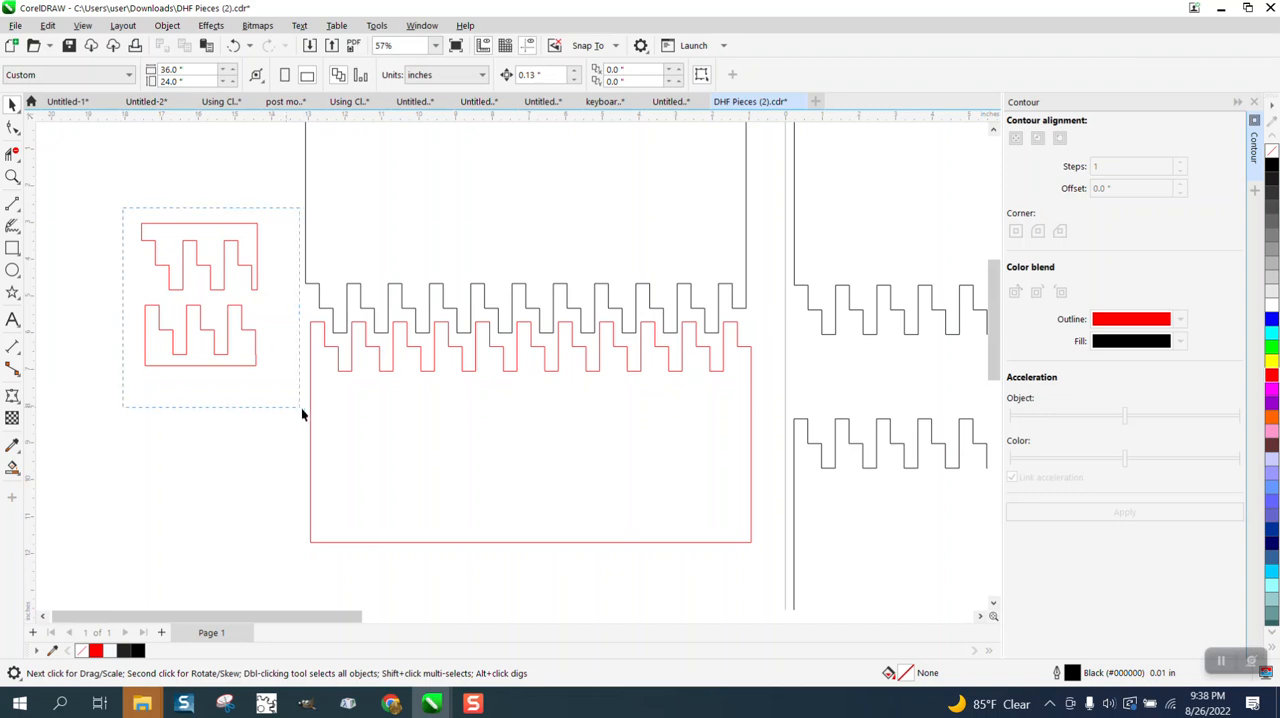
pyautogui.moveTo(302, 410); pyautogui.dragTo(301, 408)
pyautogui.click(279, 212)
pyautogui.moveTo(222, 286); pyautogui.dragTo(222, 311)
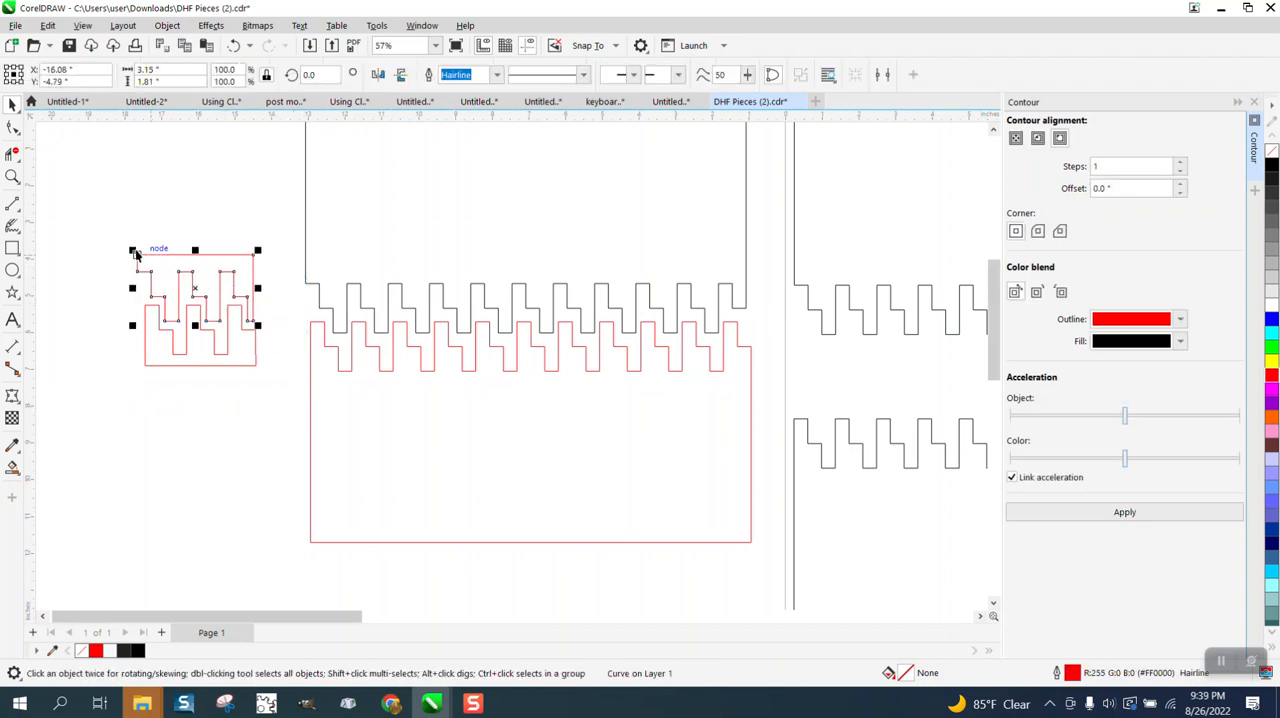
# Examine how the teeth of the two small red test pieces fit together, up close and beside the full-size panels
pyautogui.click(12, 177)
pyautogui.moveTo(132, 235); pyautogui.dragTo(280, 381)
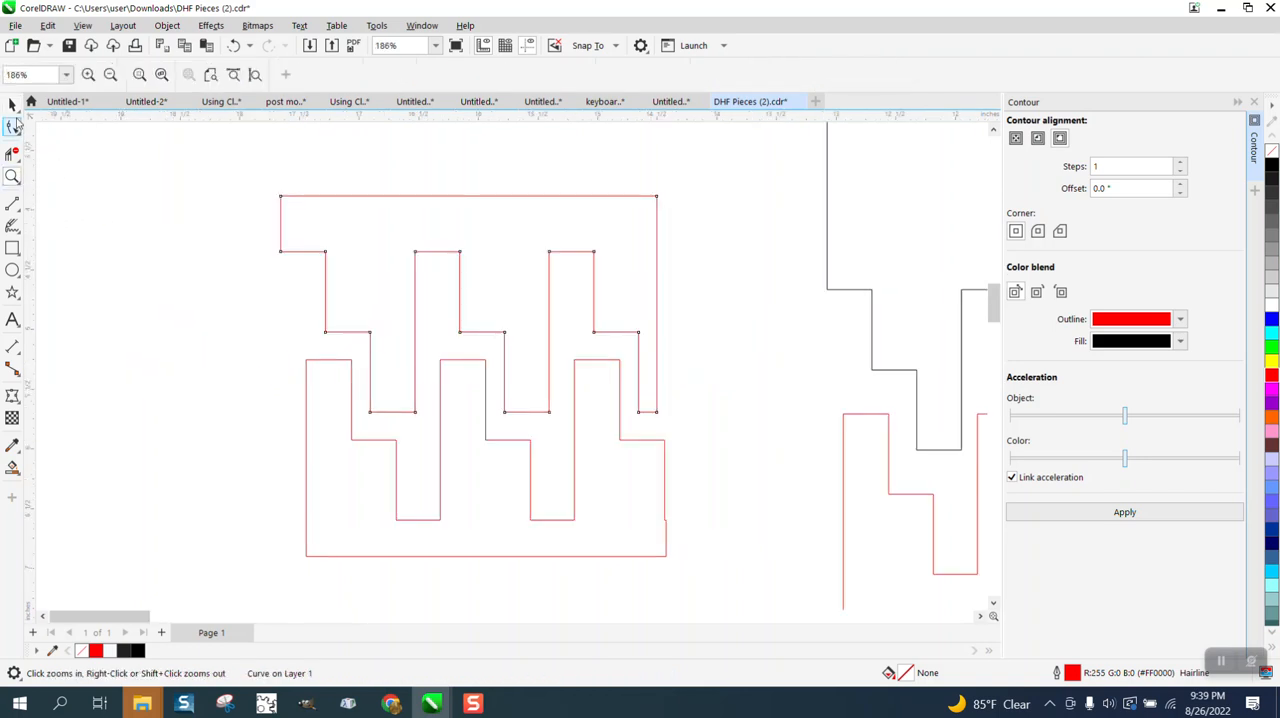
pyautogui.click(12, 104)
pyautogui.scroll(-1, 247, 204)
pyautogui.moveTo(250, 178); pyautogui.dragTo(603, 493)
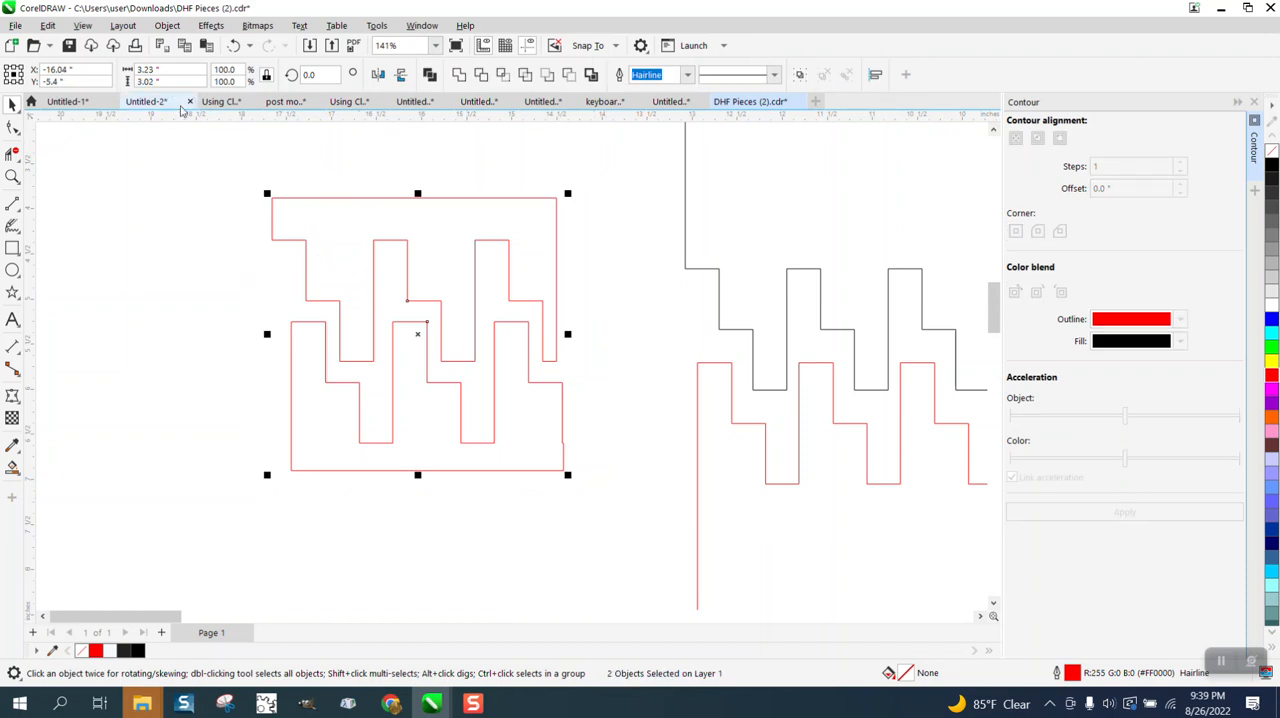
pyautogui.scroll(-1, 383, 222)
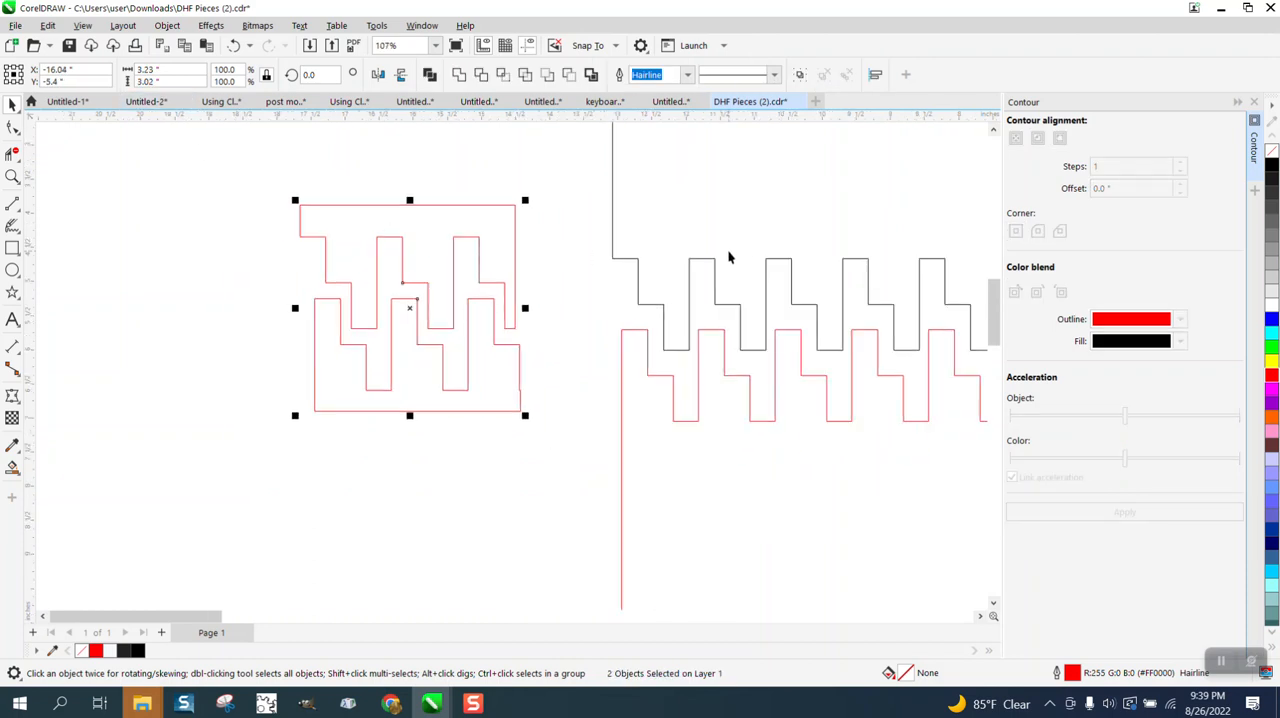
pyautogui.scroll(-2, 729, 258)
pyautogui.scroll(-1, 639, 271)
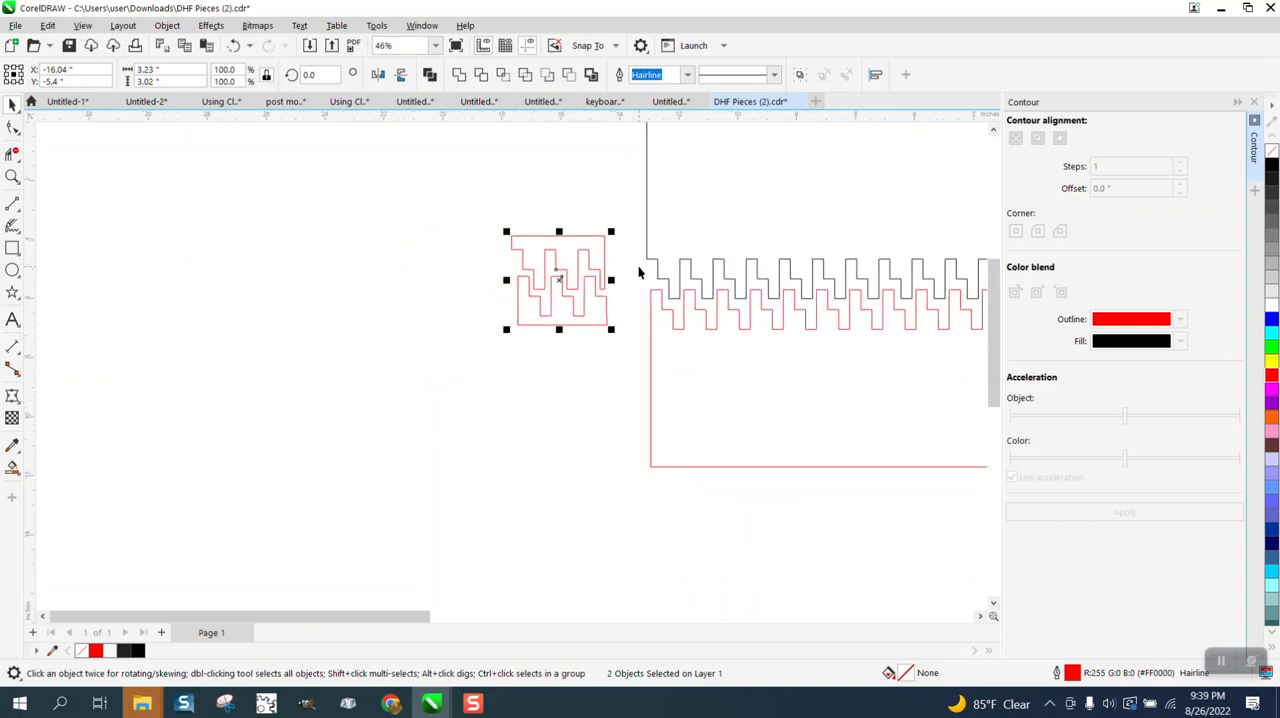
pyautogui.scroll(-1, 639, 272)
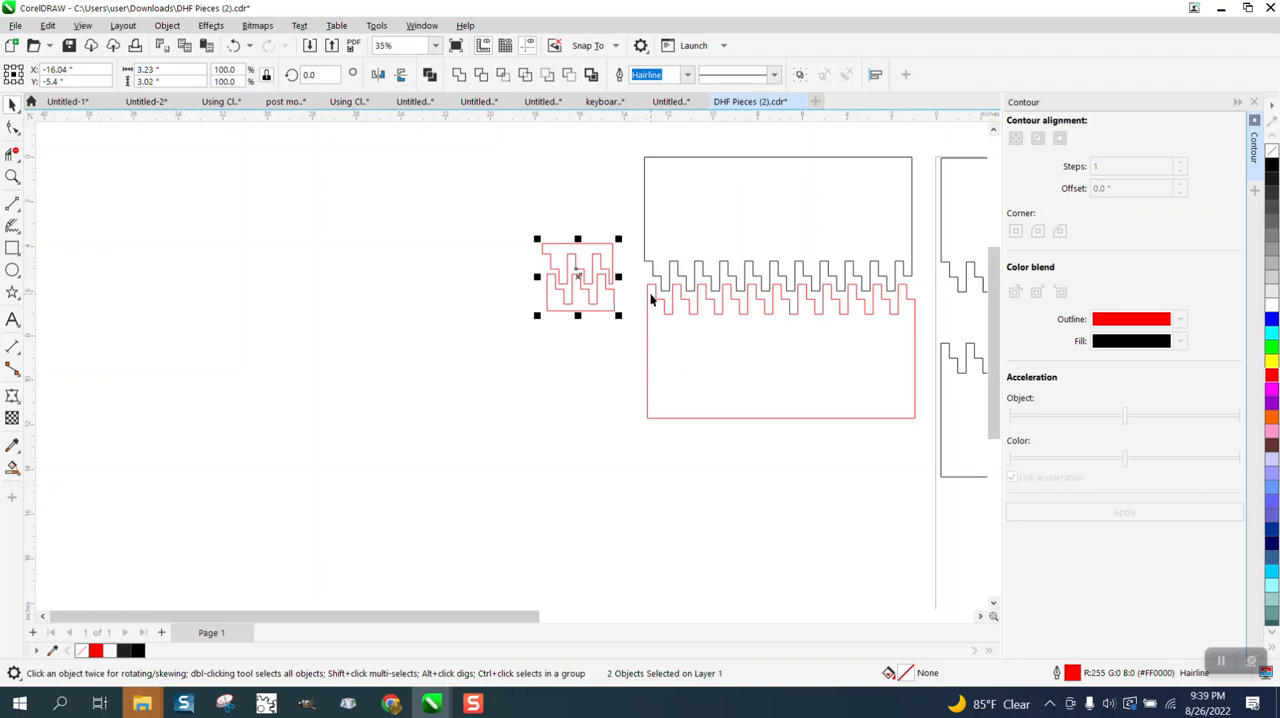
pyautogui.click(12, 176)
pyautogui.moveTo(506, 206); pyautogui.dragTo(690, 311)
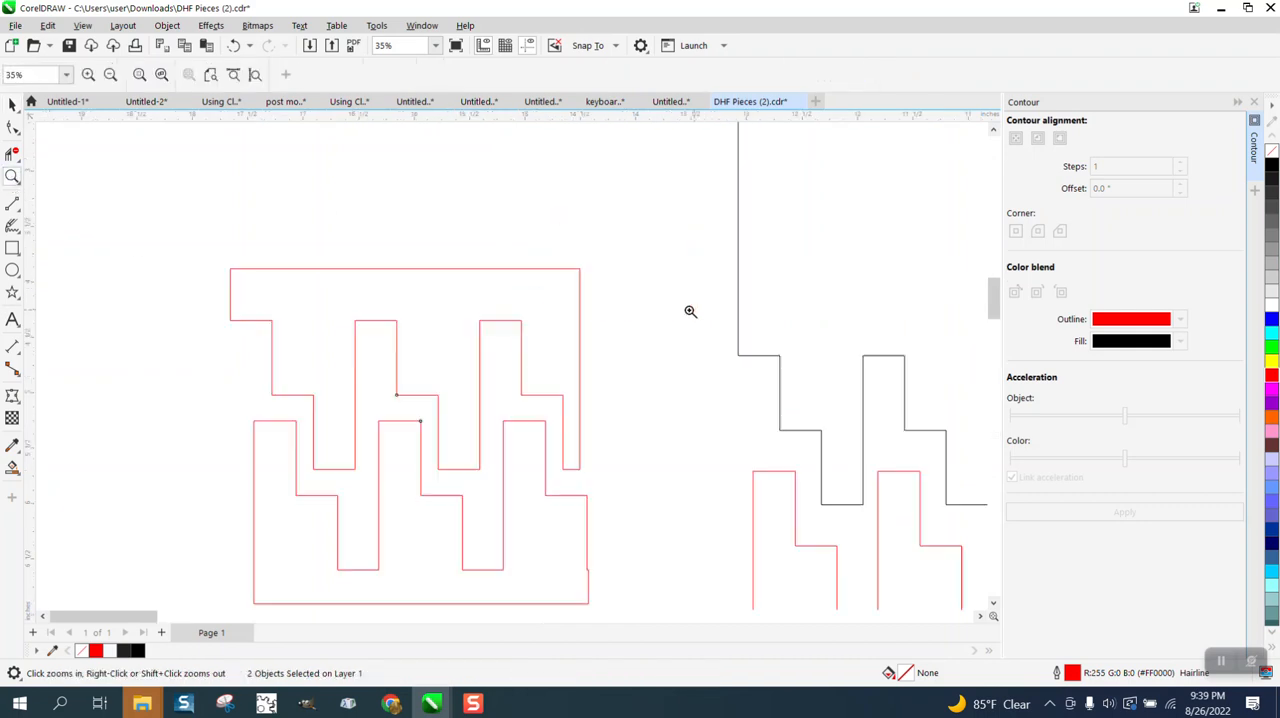